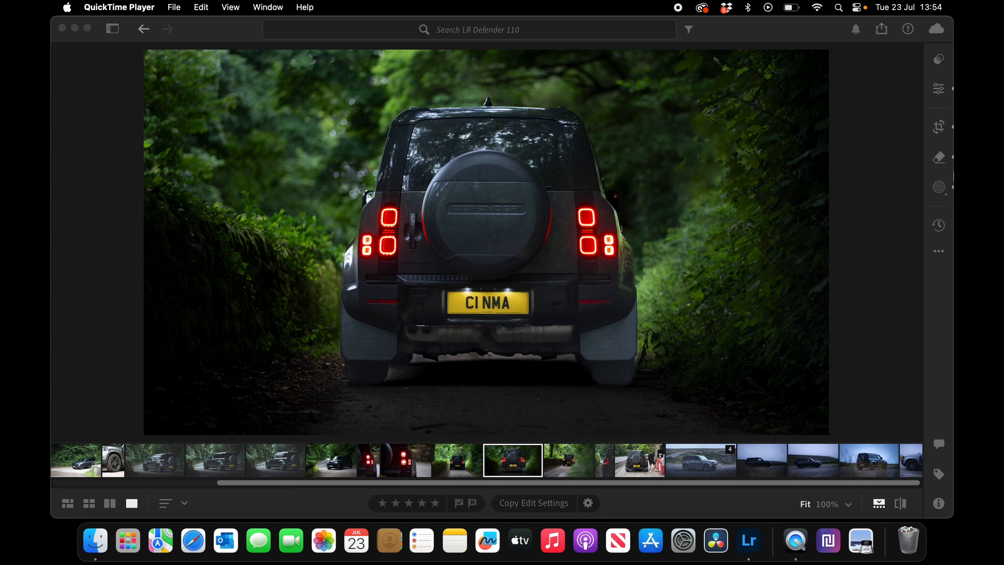
Step: Reset all edits on the rear-view Defender photo and set its crop aspect ratio to 16 x 9
click(939, 252)
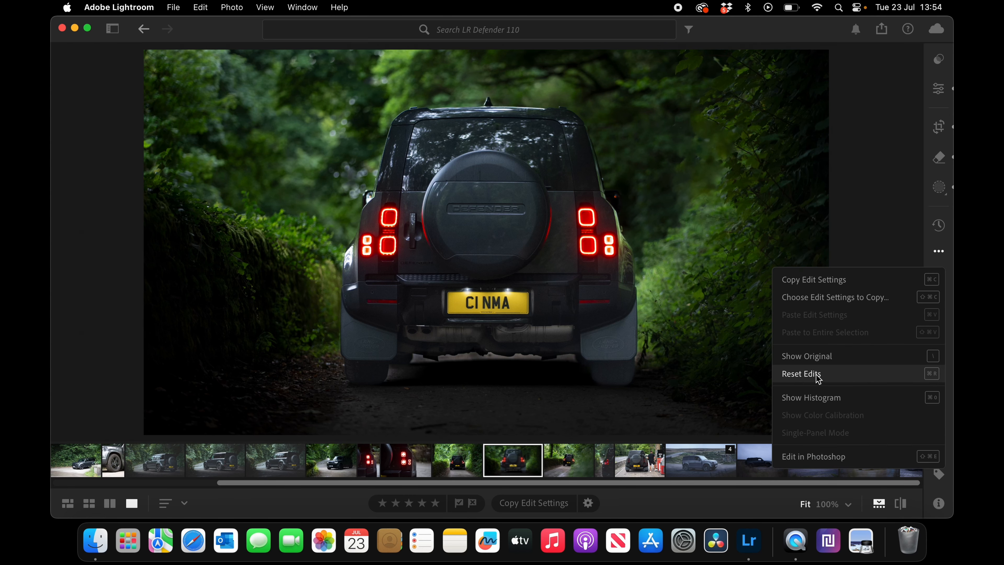
click(802, 374)
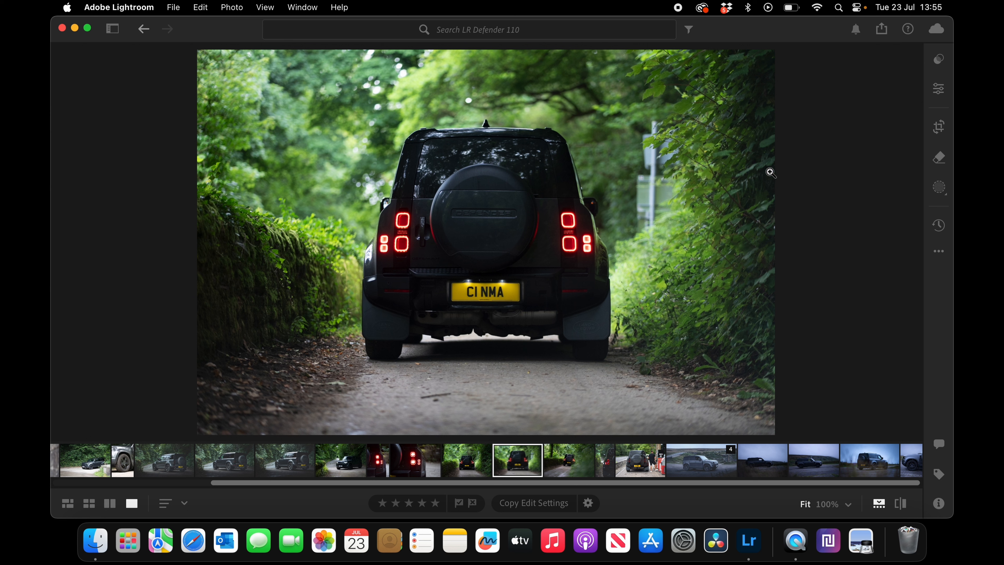
click(941, 130)
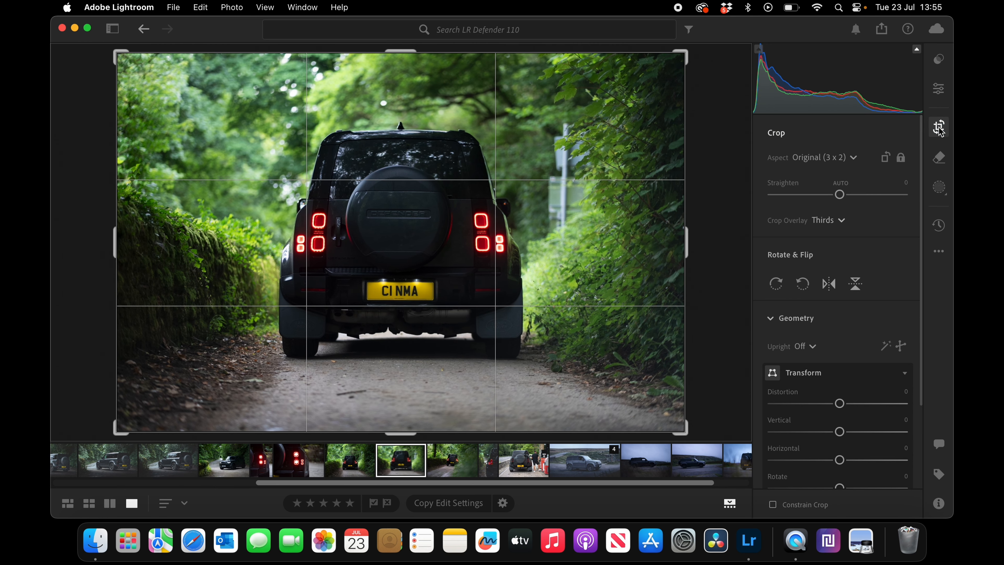
click(853, 158)
click(816, 360)
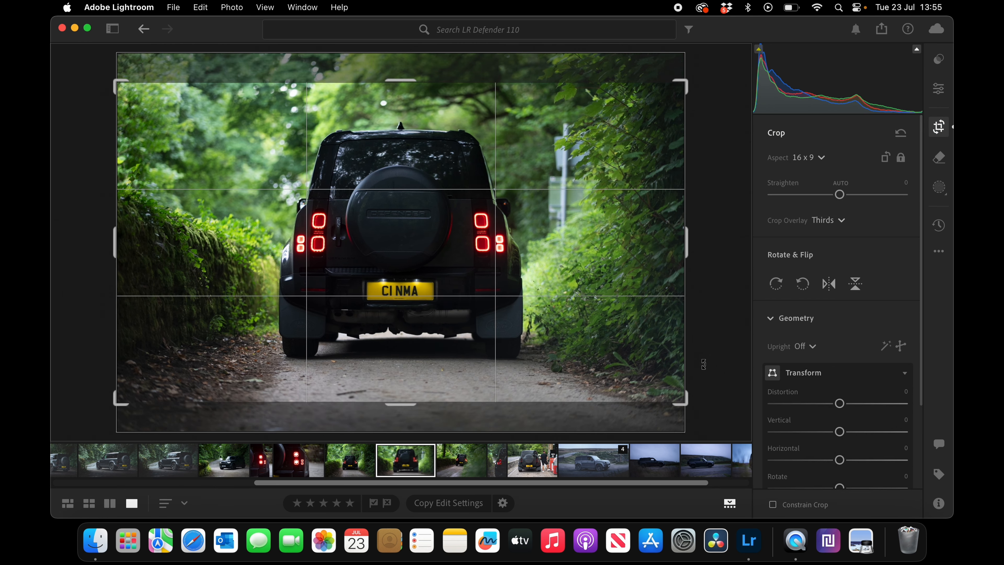
Step: Straighten the photo by about +0.17 and finish the crop
drag(839, 195, 842, 199)
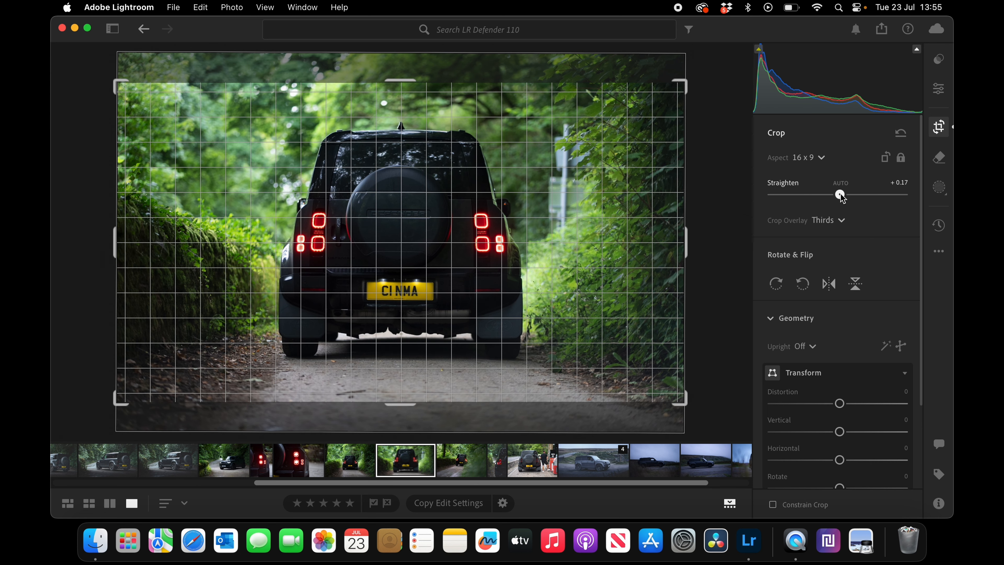
drag(842, 199, 842, 198)
key(e)
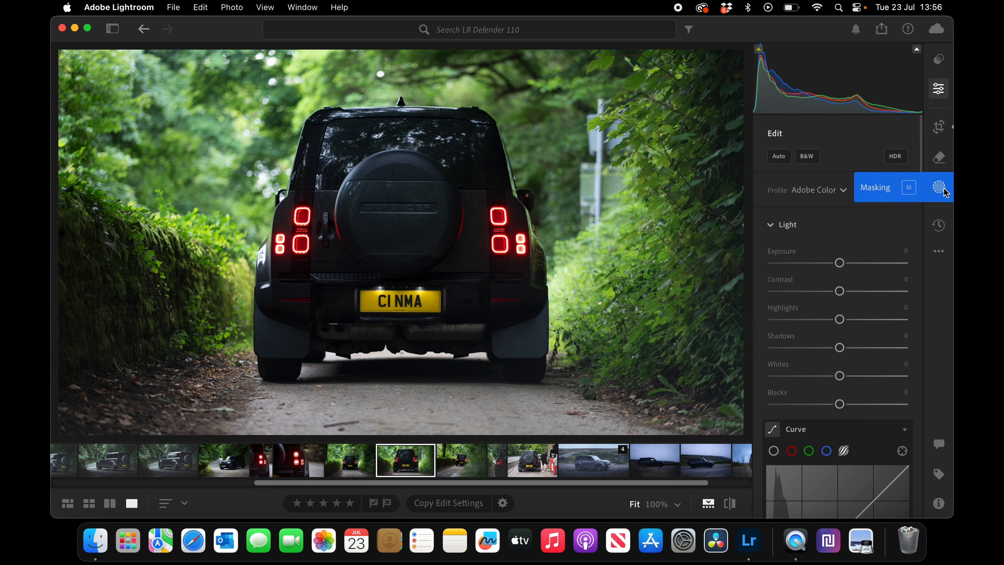
Step: Mask the Defender with an object selection box around it, and set the mask's exposure to +0.72 and shadows to +10
click(931, 192)
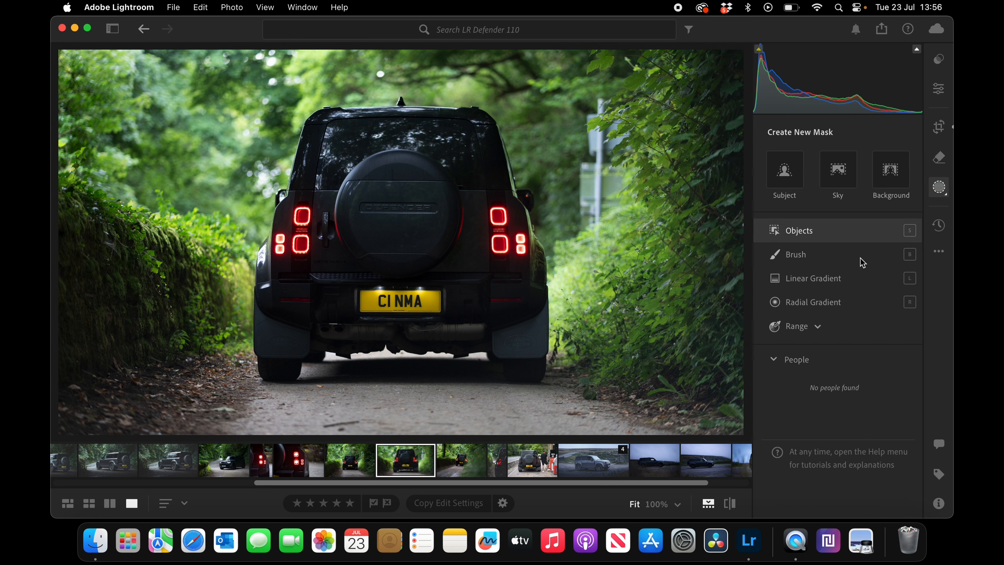
click(785, 176)
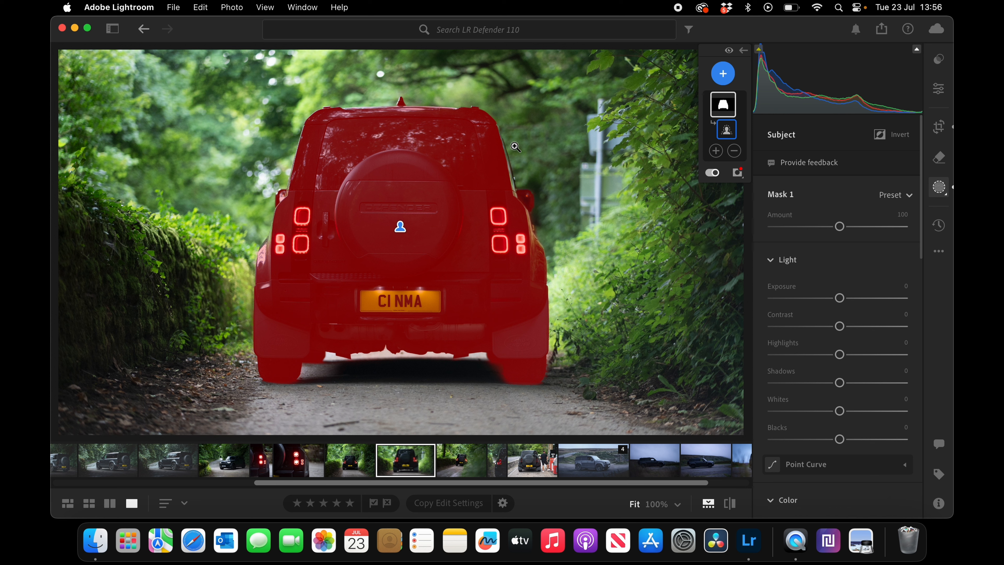
key(super+z)
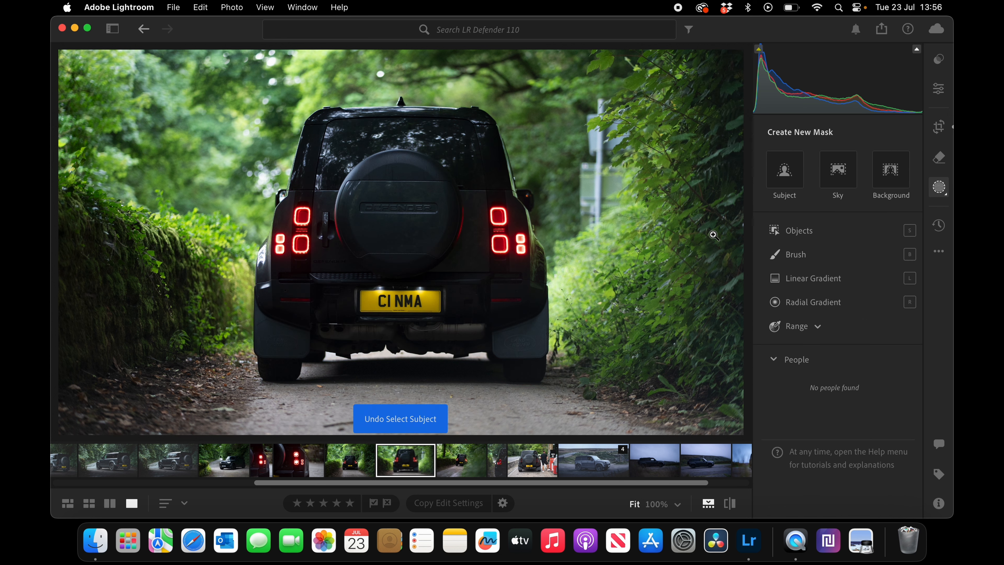
click(830, 237)
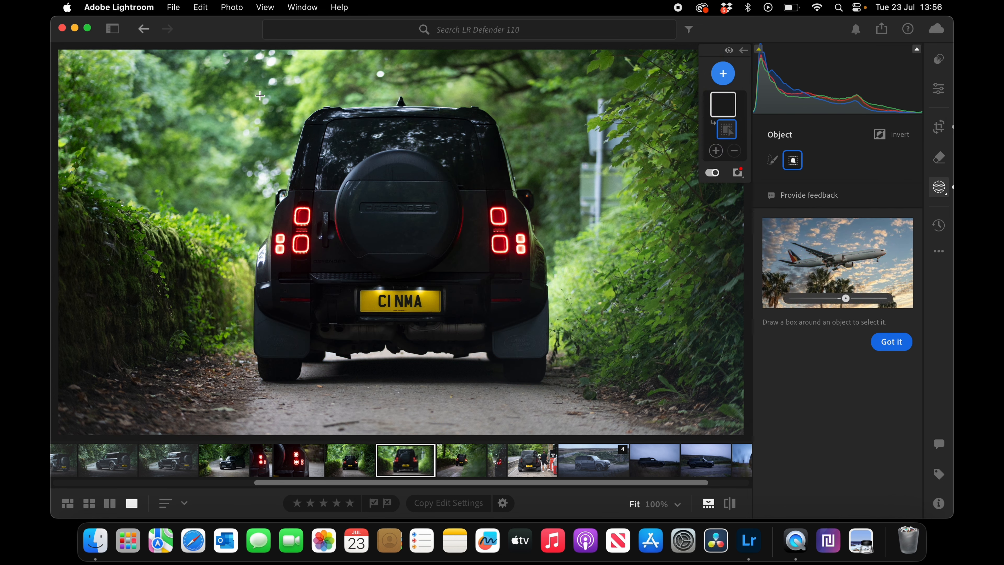
drag(260, 96, 555, 380)
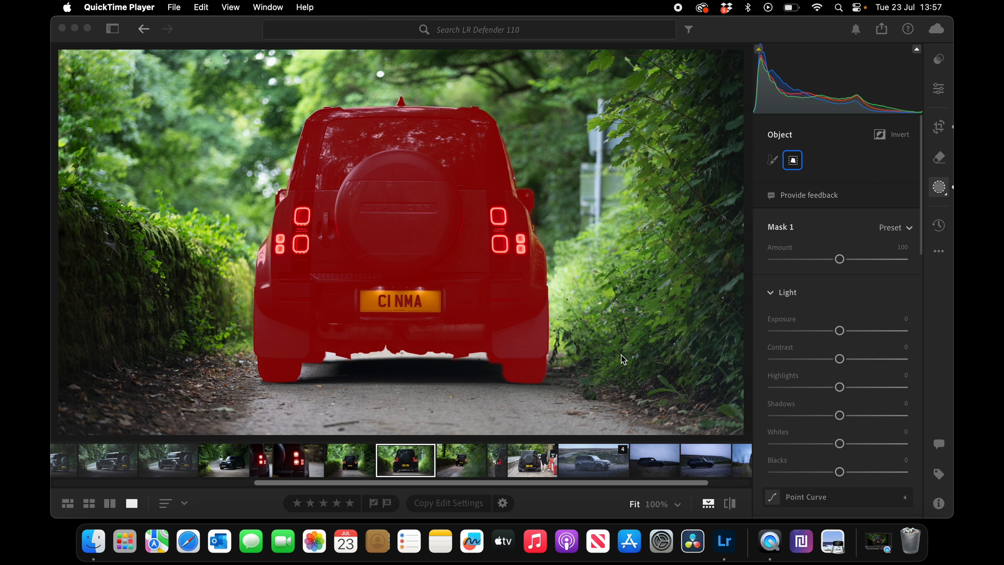
drag(838, 332, 853, 335)
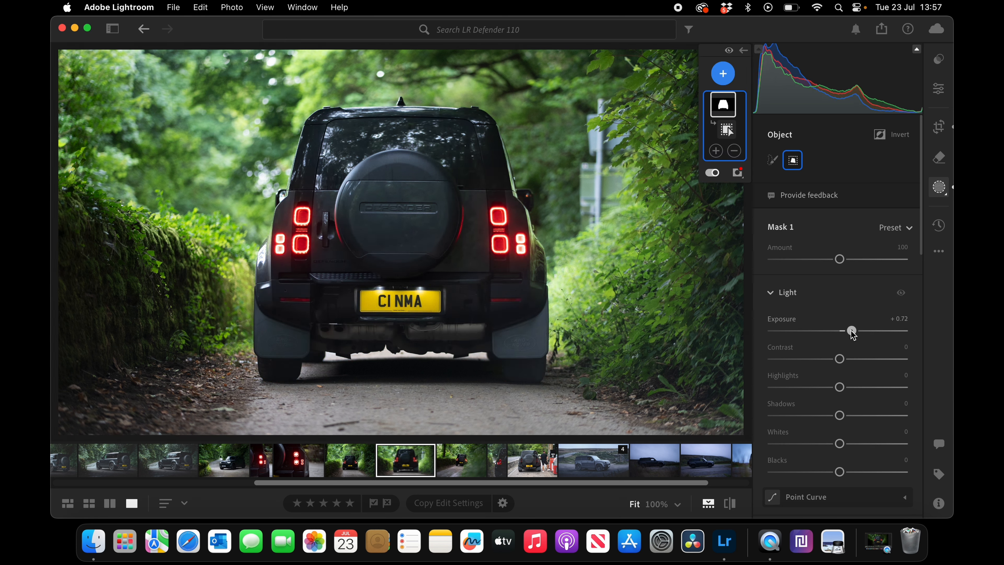
drag(840, 415, 845, 416)
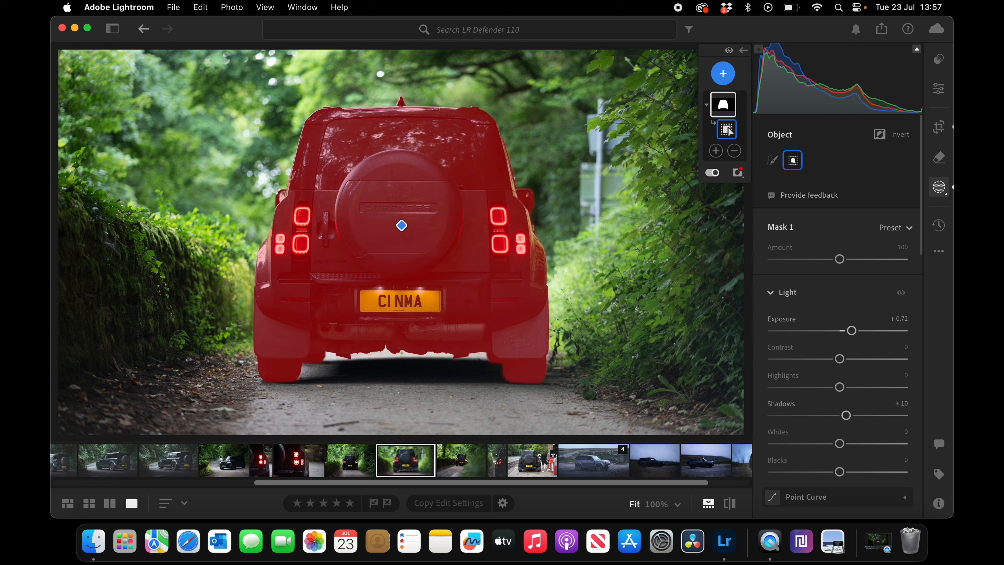
Step: Create a second object mask around the Defender, invert it to cover the surroundings, and lower its exposure to -1.36
click(723, 74)
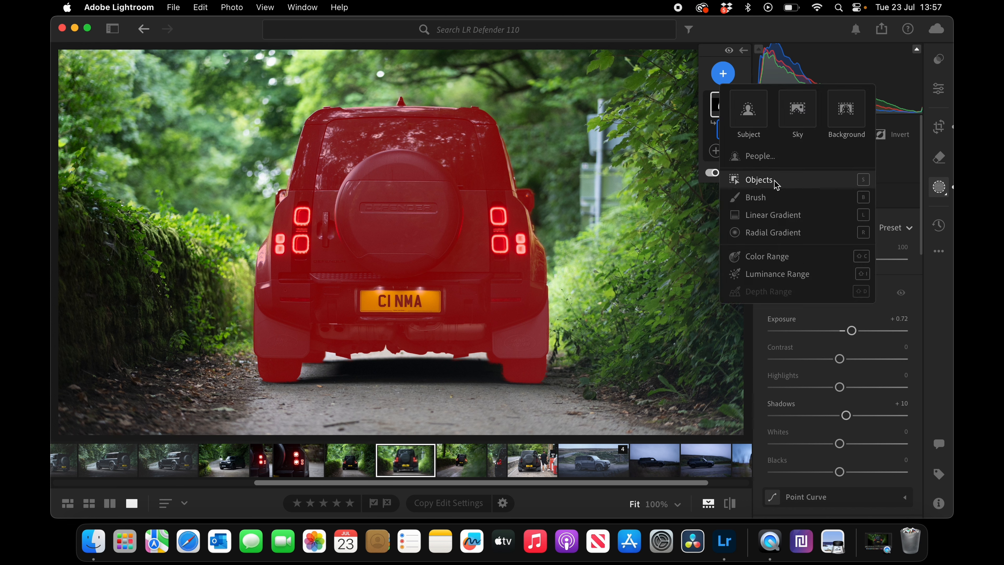
click(759, 179)
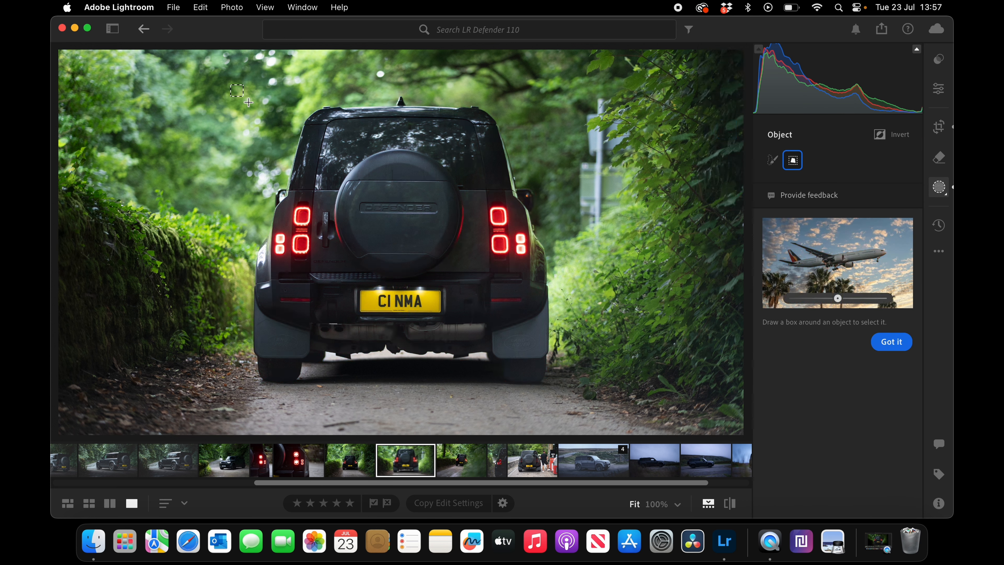
mouse_move(231, 84)
mouse_down()
mouse_move(456, 329)
mouse_move(530, 360)
mouse_move(561, 387)
mouse_up()
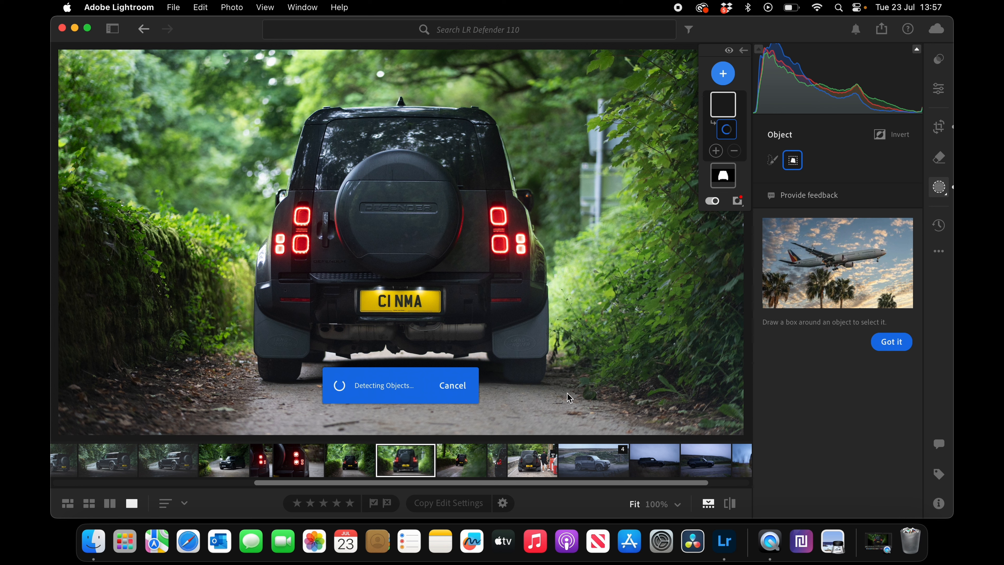
click(879, 134)
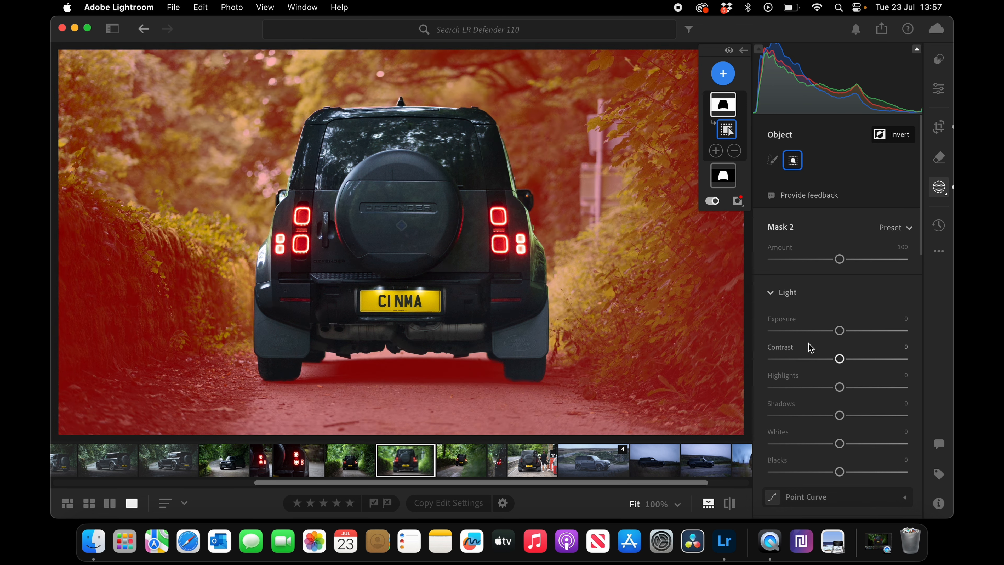
drag(841, 331, 820, 331)
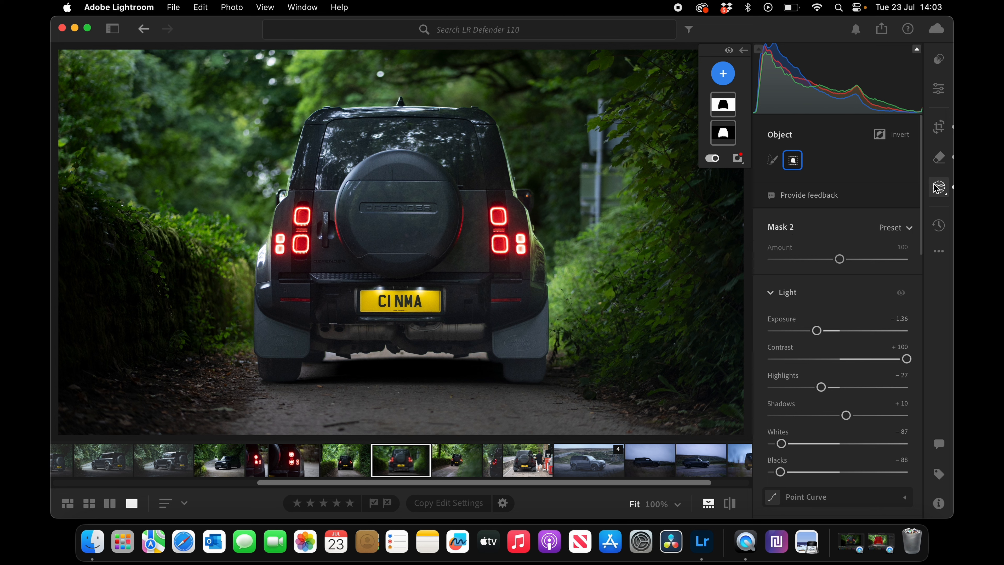
Step: Erase the dark mark on the road in the foreground using the Remove tool at size 6
click(940, 160)
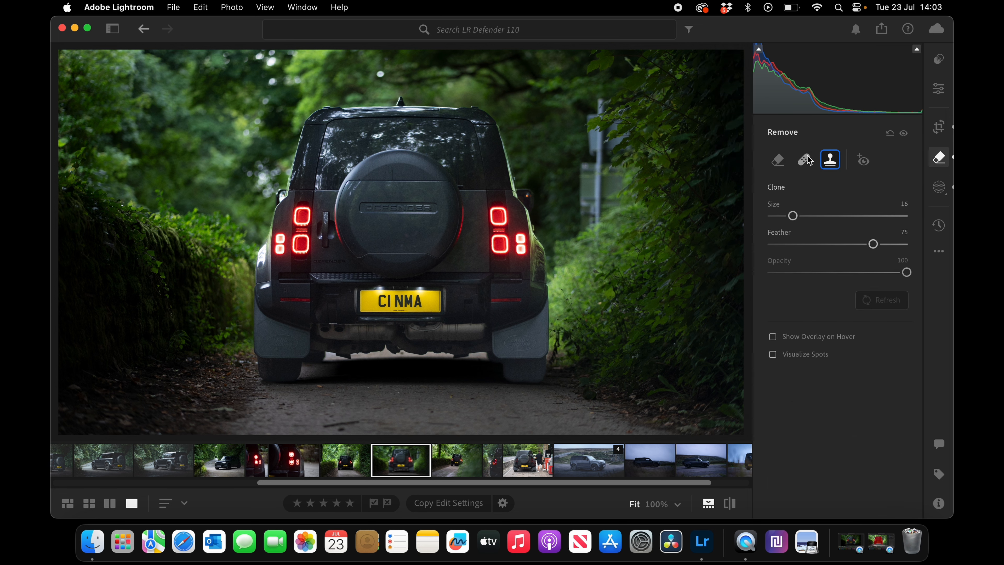
click(777, 163)
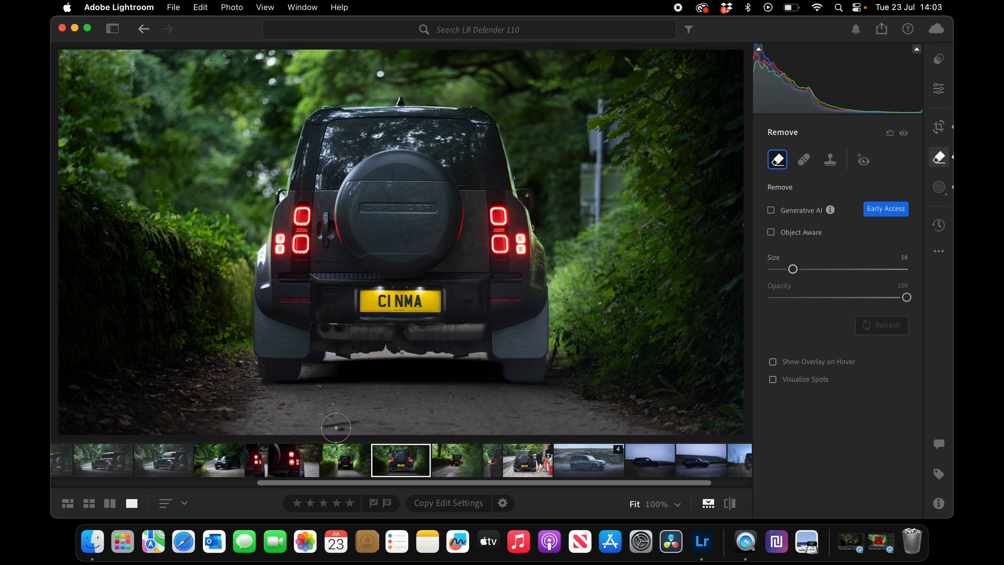
key(bracketleft)
key(bracketleft)
key(bracketleft)
key(bracketleft)
key(bracketleft)
key(bracketleft)
key(bracketleft)
key(bracketleft)
key(bracketleft)
key(bracketleft)
drag(322, 425, 350, 423)
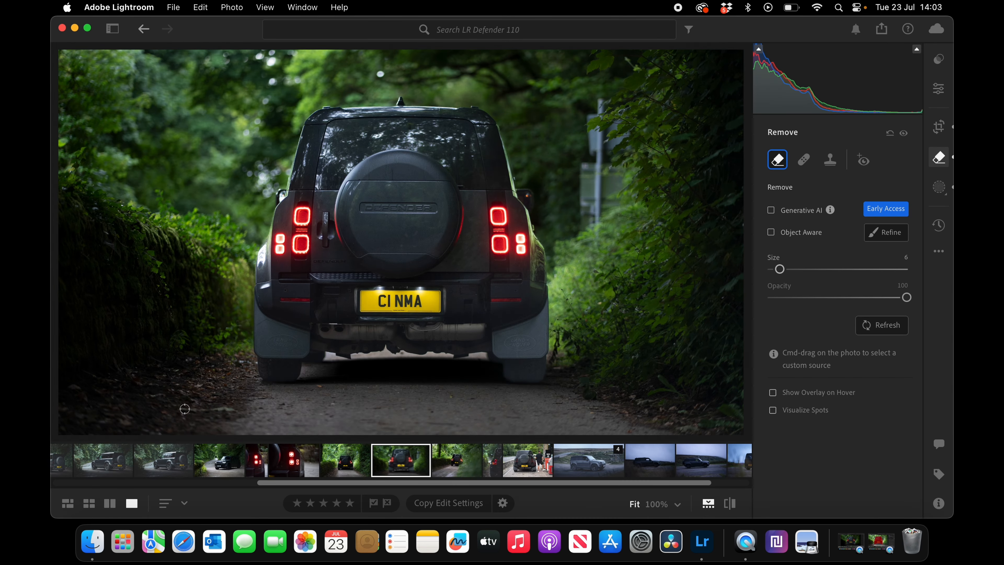
Step: Erase the twig along the left edge of the track and the stray plants beside the right rear wheel
drag(183, 409, 234, 410)
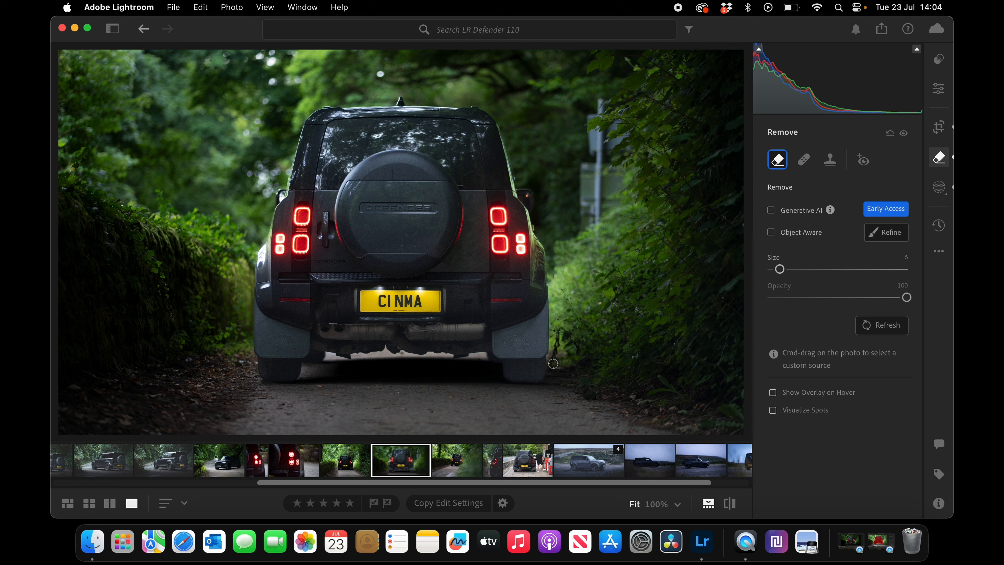
drag(553, 364, 572, 348)
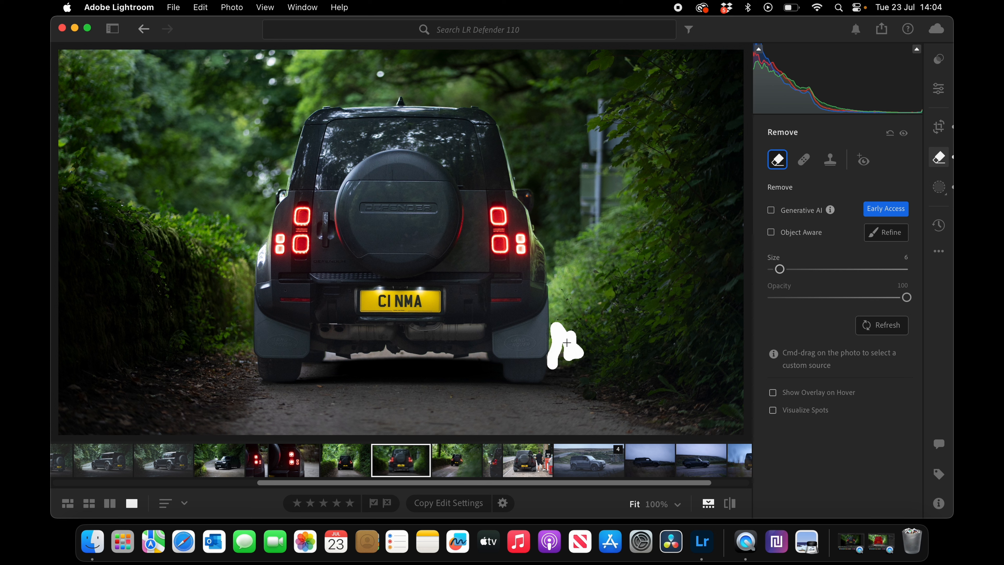
drag(571, 361, 576, 371)
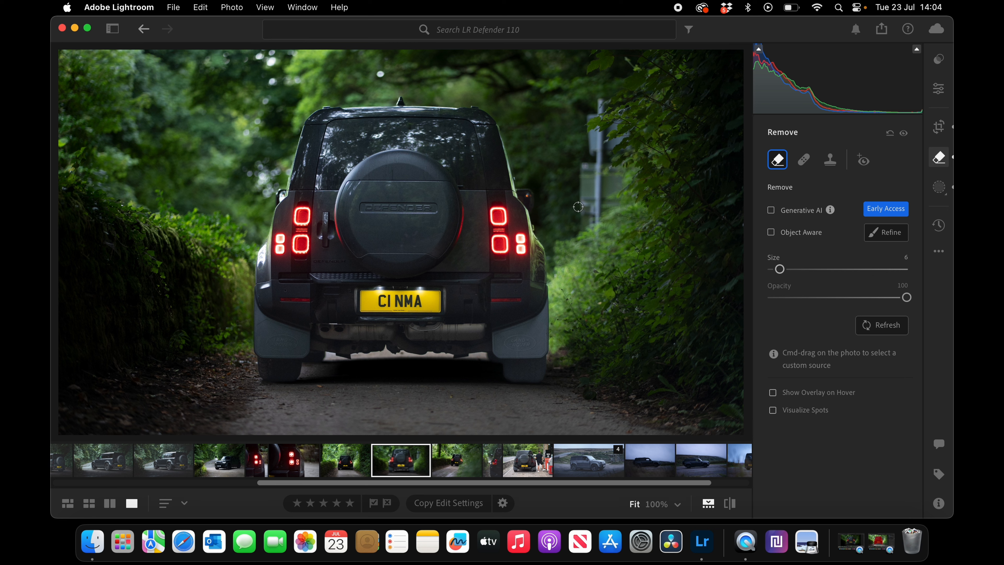
Step: Enlarge the Remove brush to size 16 and erase the signpost in the foliage to the right of the Defender
key(bracketright)
key(bracketright)
key(bracketright)
key(bracketright)
key(bracketright)
key(bracketright)
key(bracketright)
key(bracketright)
key(bracketright)
key(bracketright)
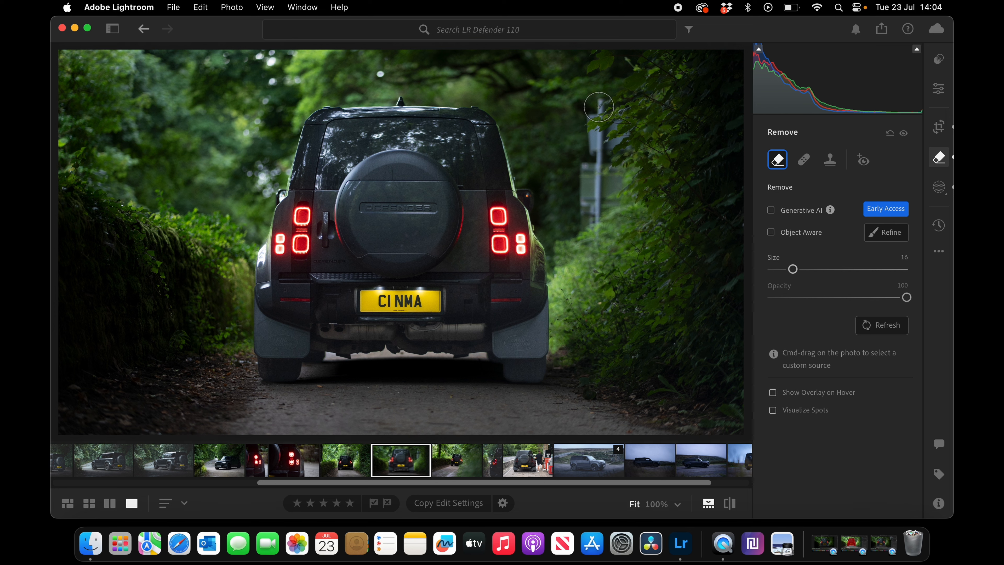
mouse_move(600, 107)
mouse_down()
mouse_move(596, 146)
mouse_move(615, 143)
mouse_move(615, 121)
mouse_move(618, 135)
mouse_move(590, 163)
mouse_move(587, 211)
mouse_move(610, 196)
mouse_move(616, 162)
mouse_up()
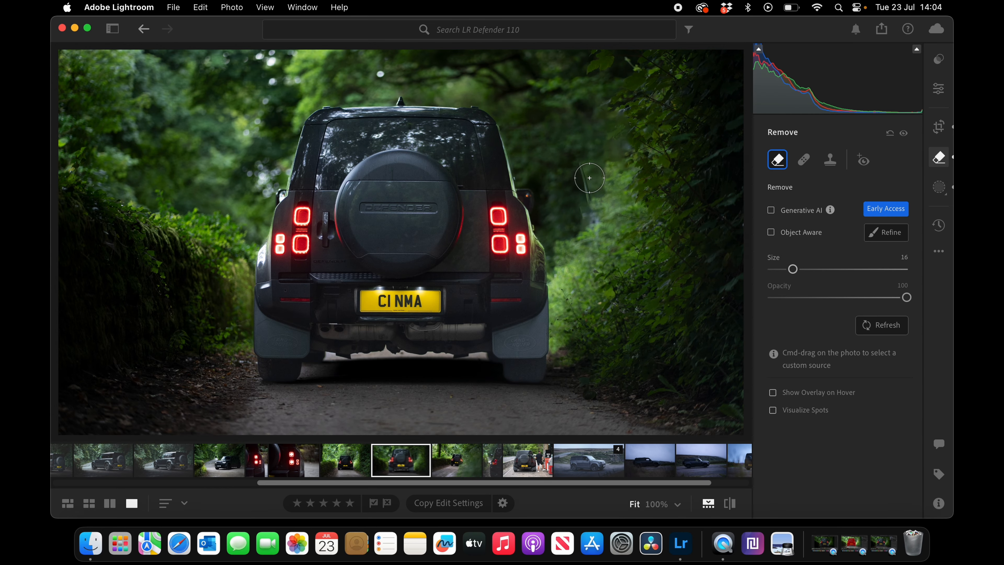
mouse_move(585, 171)
mouse_down()
mouse_move(590, 216)
mouse_move(622, 147)
mouse_move(601, 169)
mouse_up()
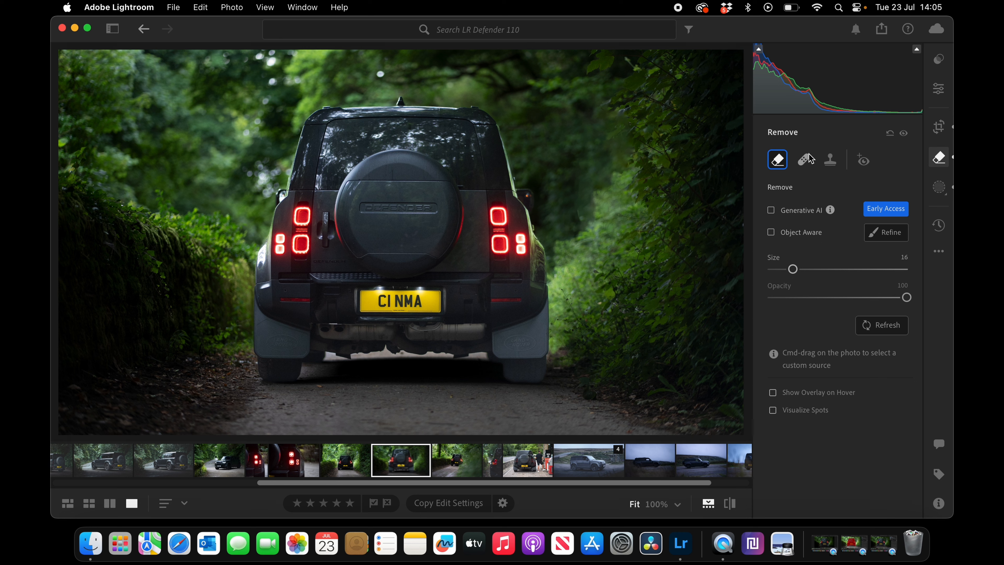
click(832, 162)
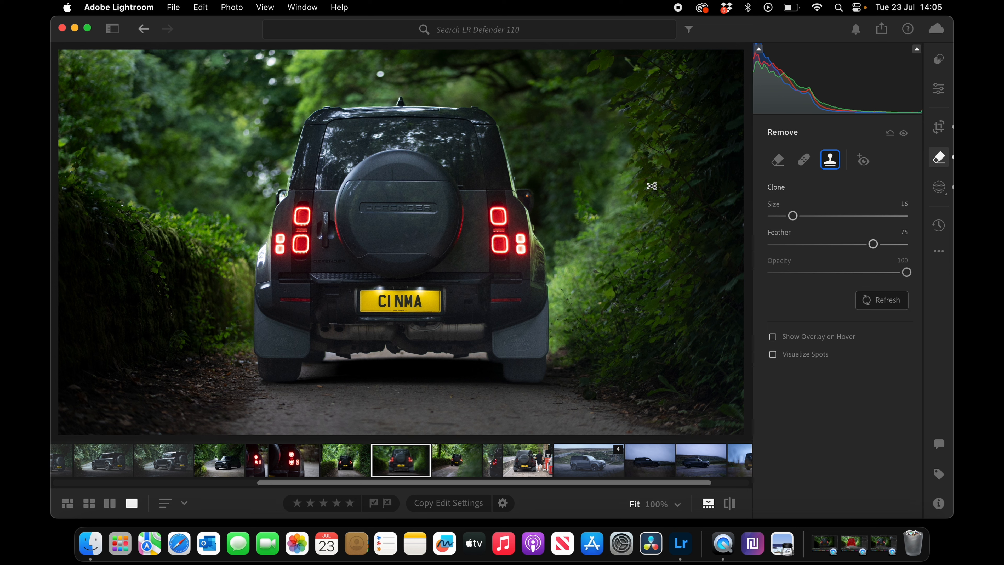
key(alt)
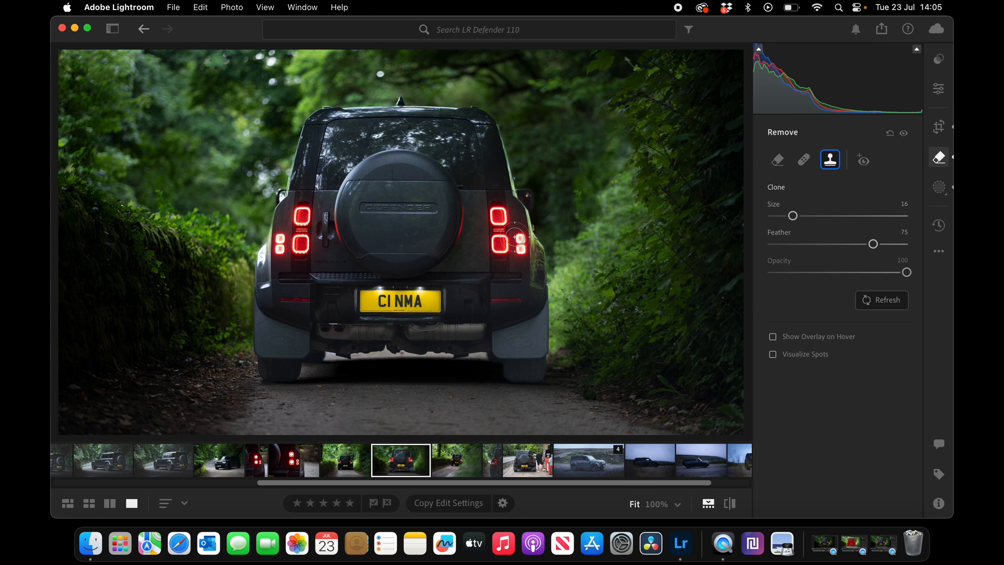
click(777, 162)
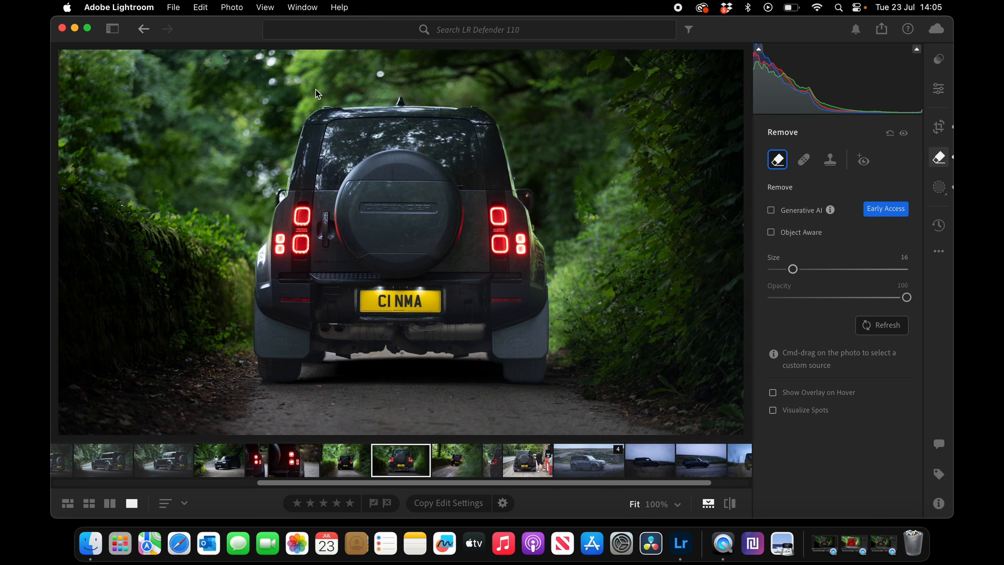
Step: Erase the bright spots in the trees above the Defender with the Remove brush at size 10
key(bracketleft)
key(bracketleft)
key(bracketleft)
click(380, 74)
click(273, 83)
click(272, 63)
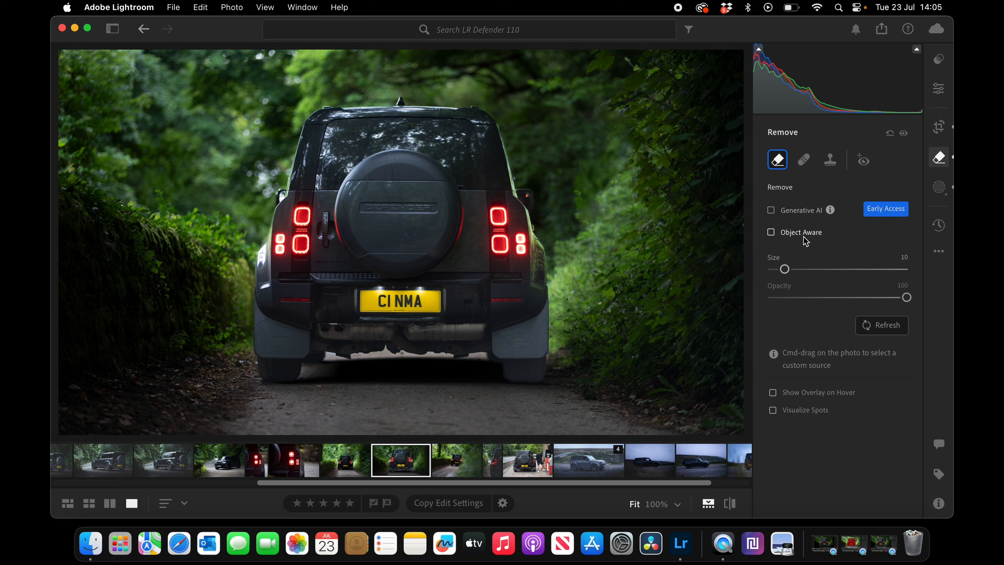
Step: Add a radial gradient mask centred on the number plate, reaching just past the plate's edges
click(939, 192)
click(725, 73)
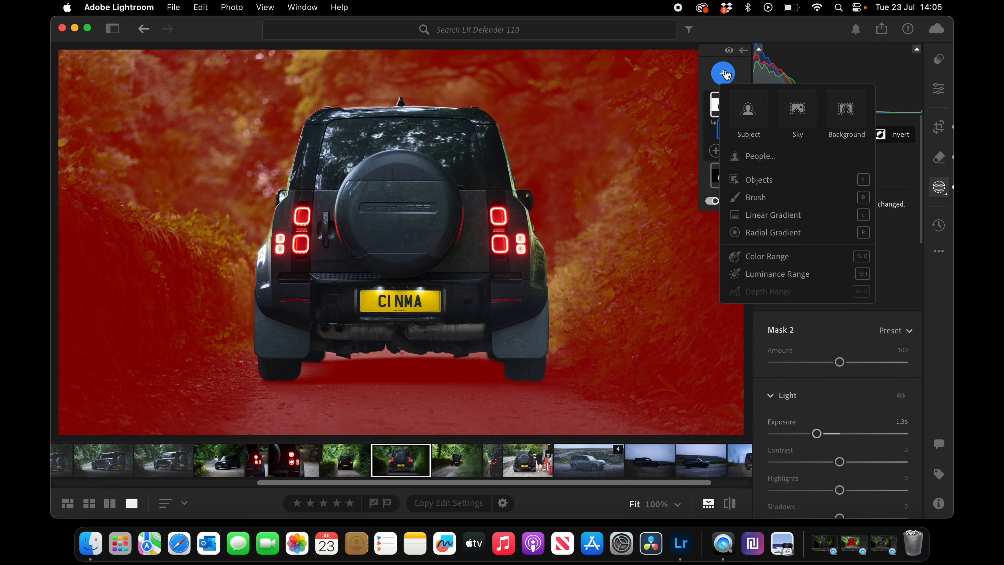
click(939, 192)
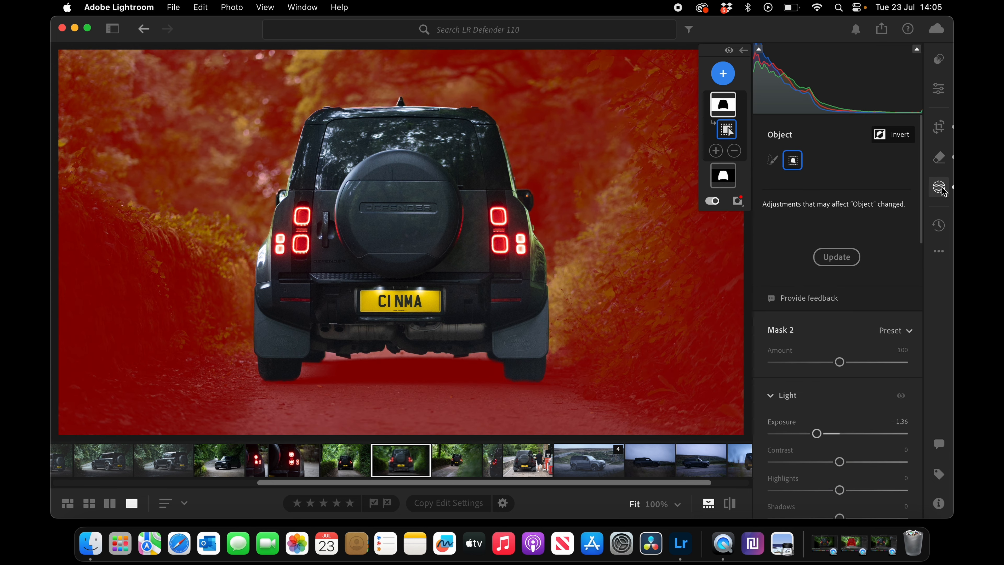
click(723, 74)
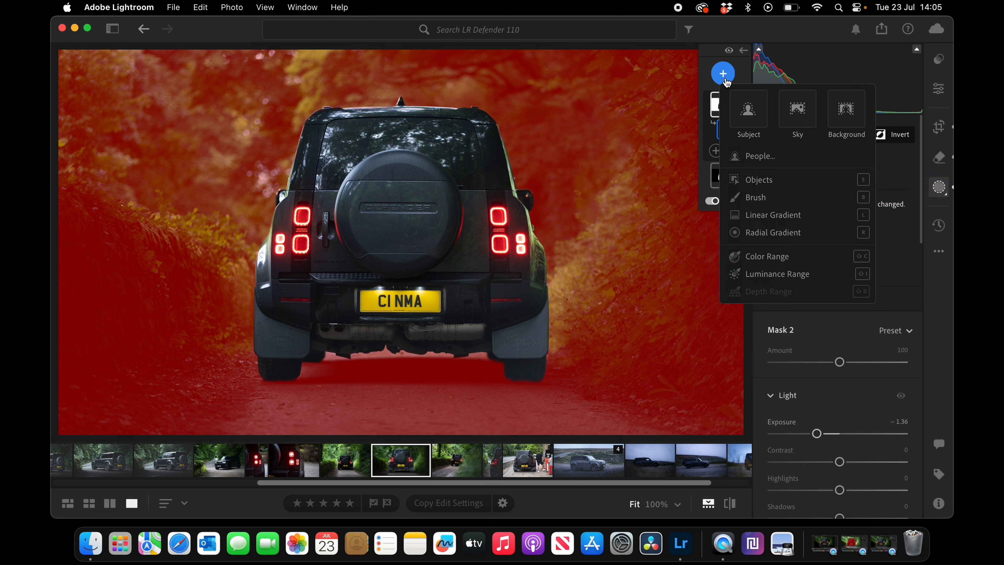
click(779, 233)
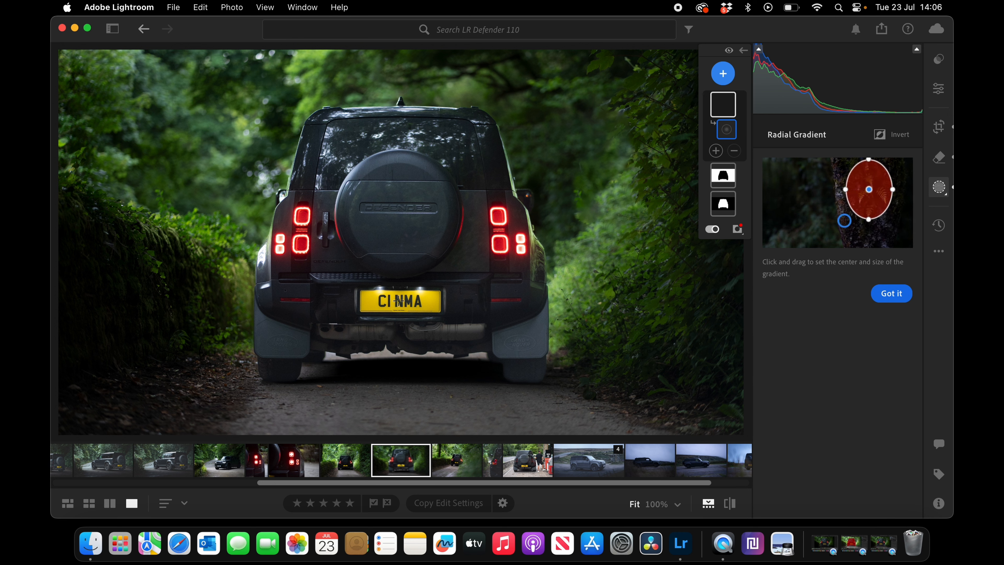
drag(399, 301, 458, 328)
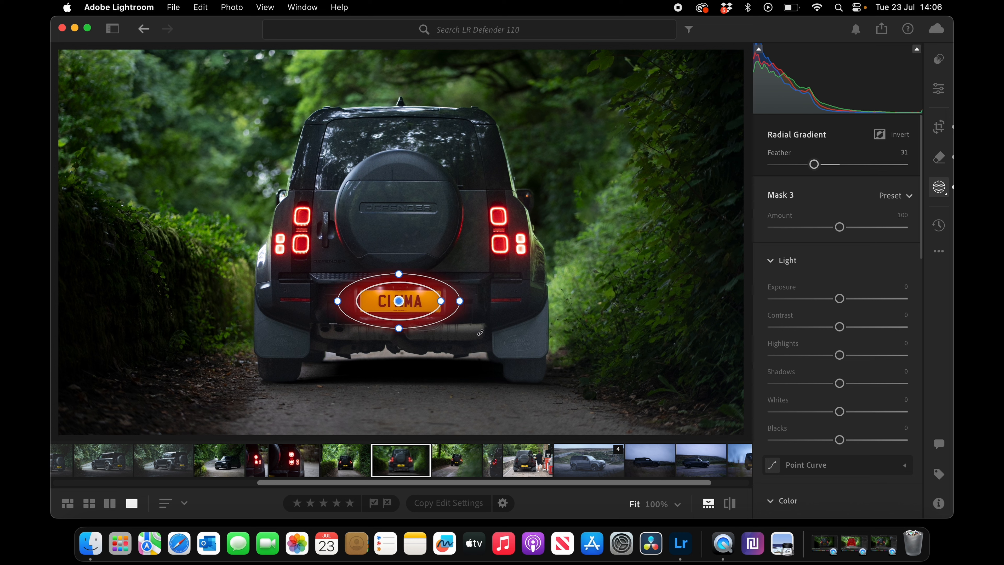
Step: Lower the saturation of the number plate's radial mask to -23
scroll(834, 285, down, 10)
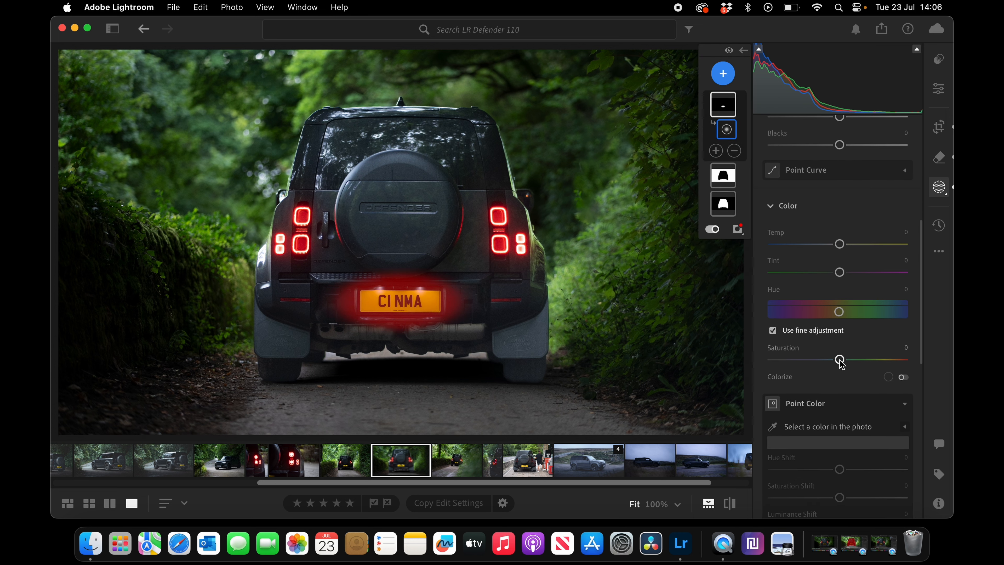
drag(840, 360, 824, 361)
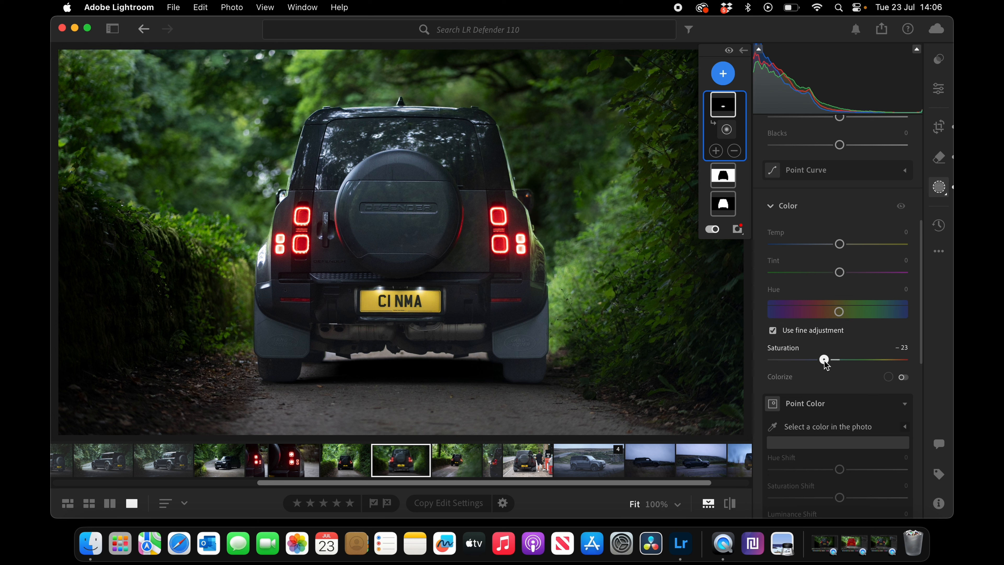
drag(825, 361, 824, 360)
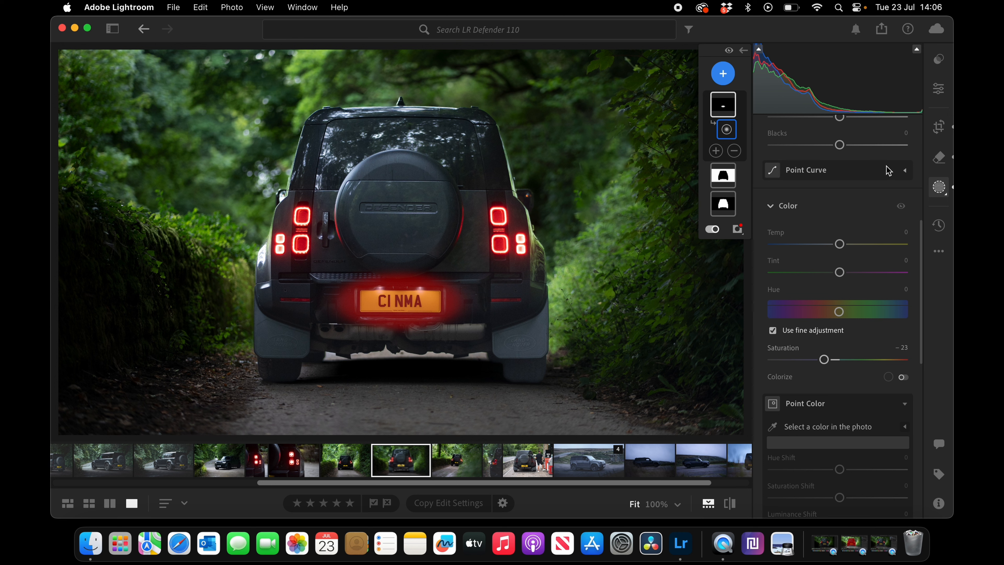
Step: Sample the pale pink glow of the right tail light with Point Color and set its Saturation Shift to +51
click(938, 89)
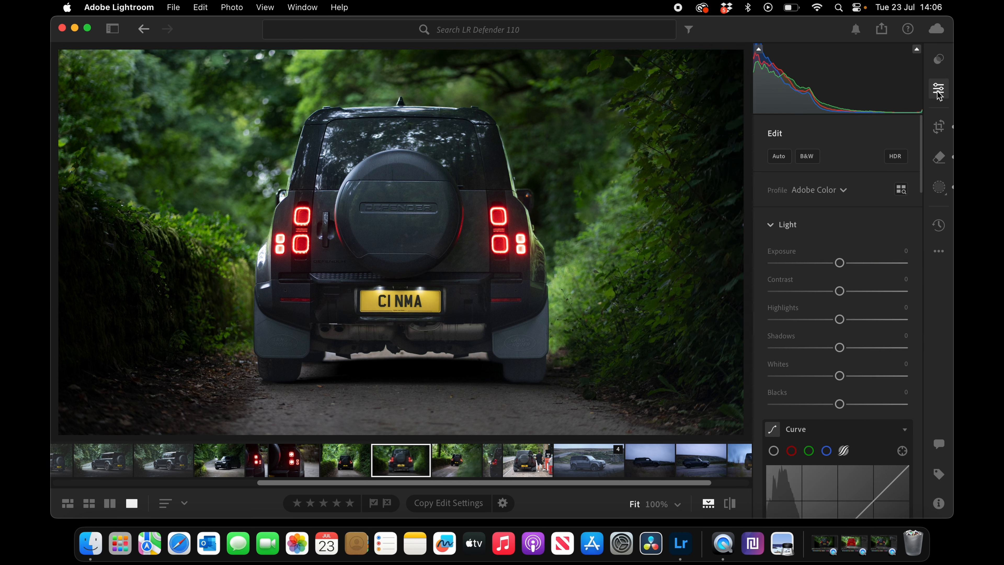
scroll(837, 293, down, 10)
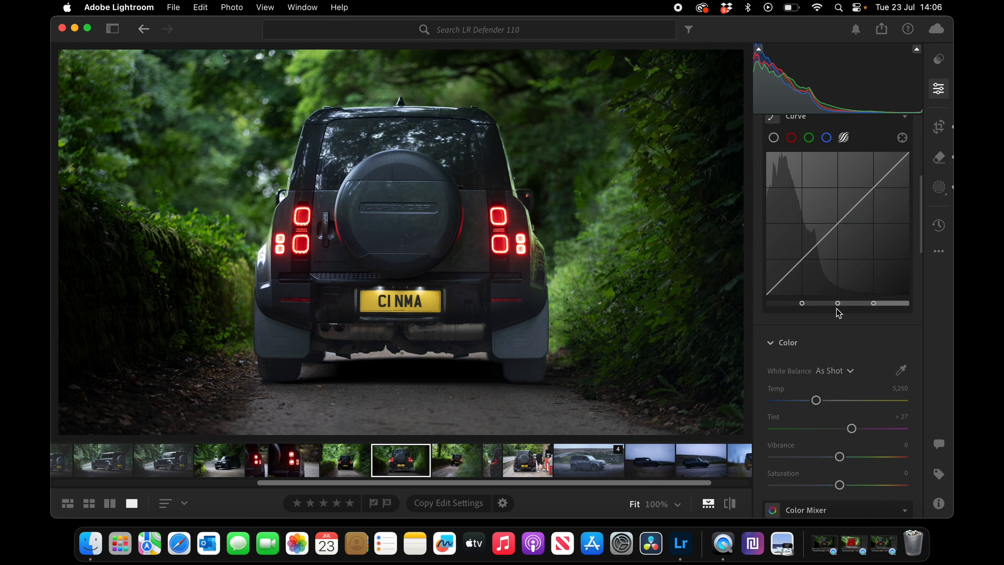
scroll(838, 321, down, 4)
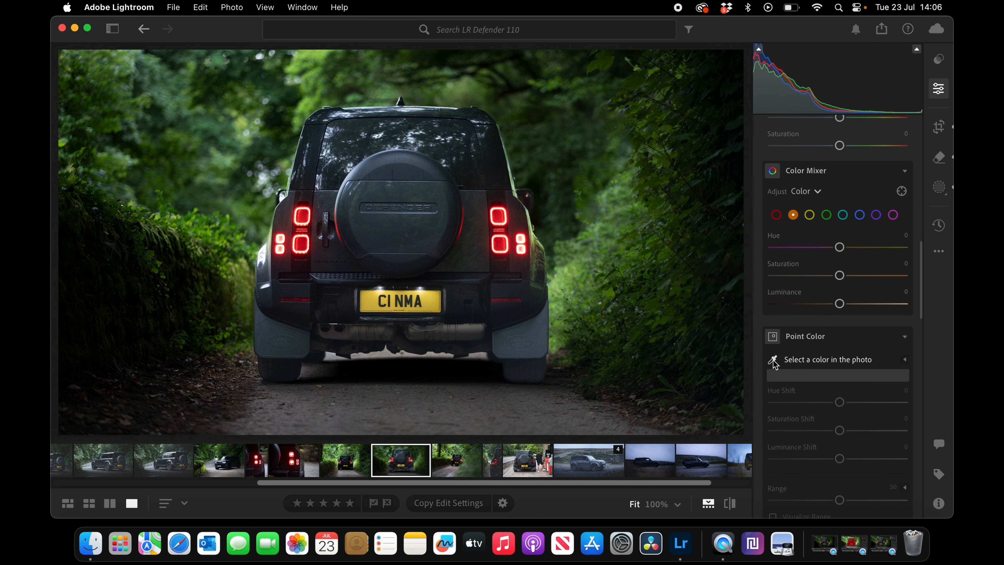
click(773, 360)
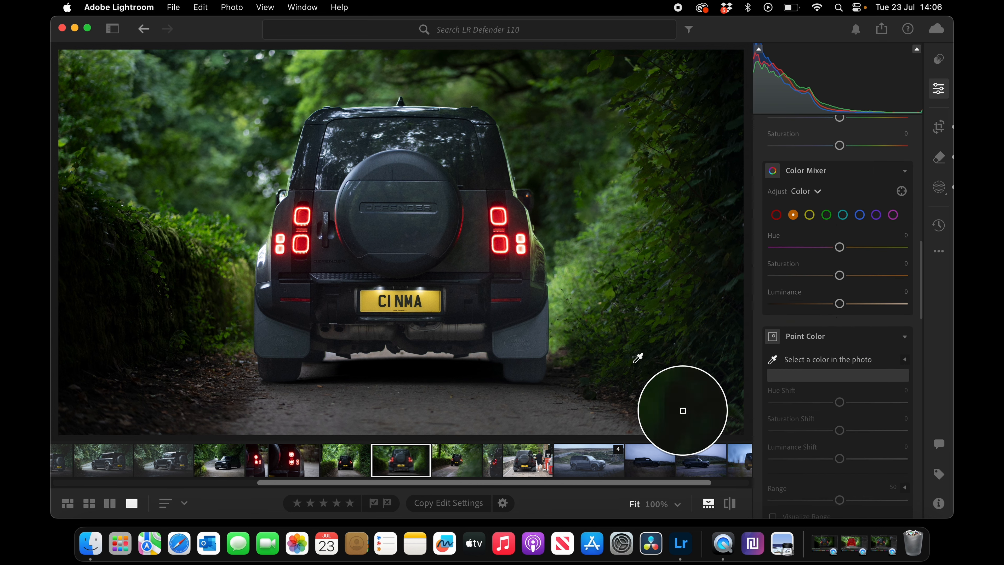
click(509, 216)
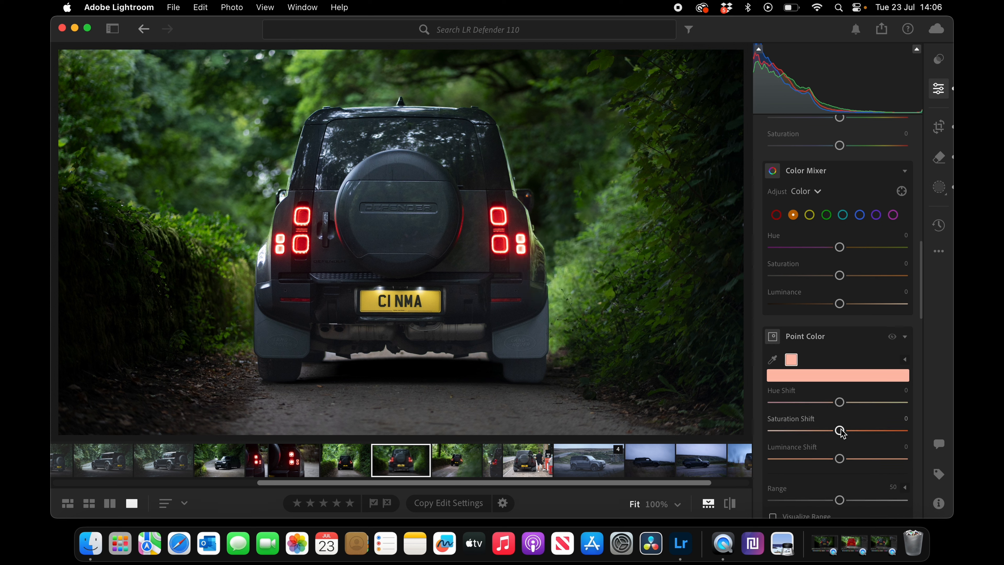
drag(841, 431, 873, 430)
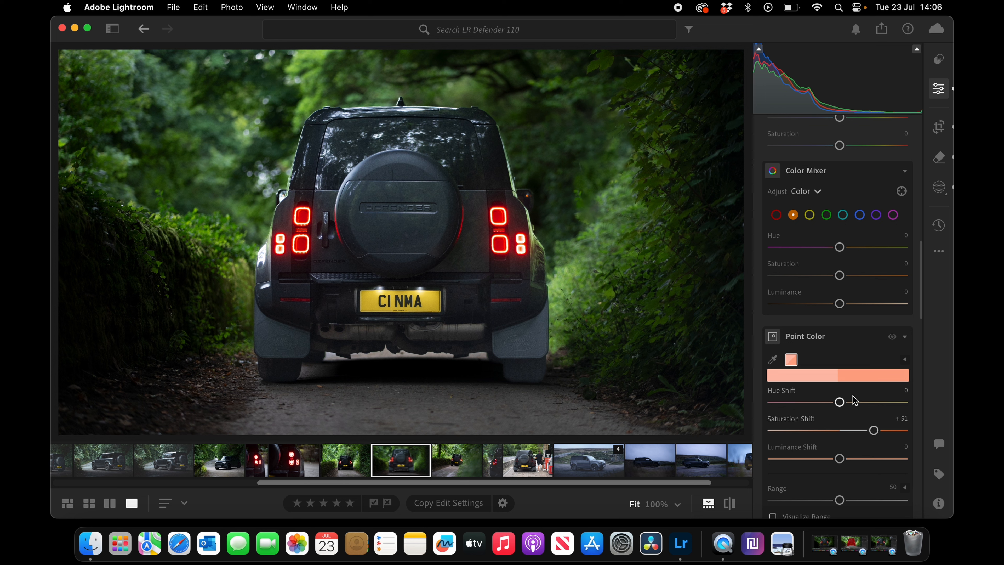
Step: Sample a second, orange-red Point Color from the right tail light and set its Saturation Shift to +55
click(773, 360)
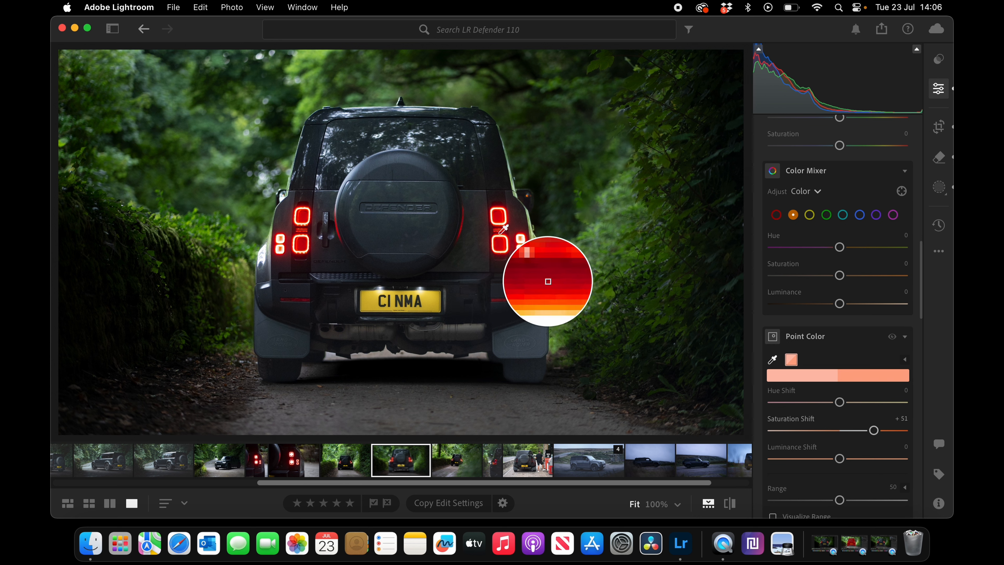
click(500, 233)
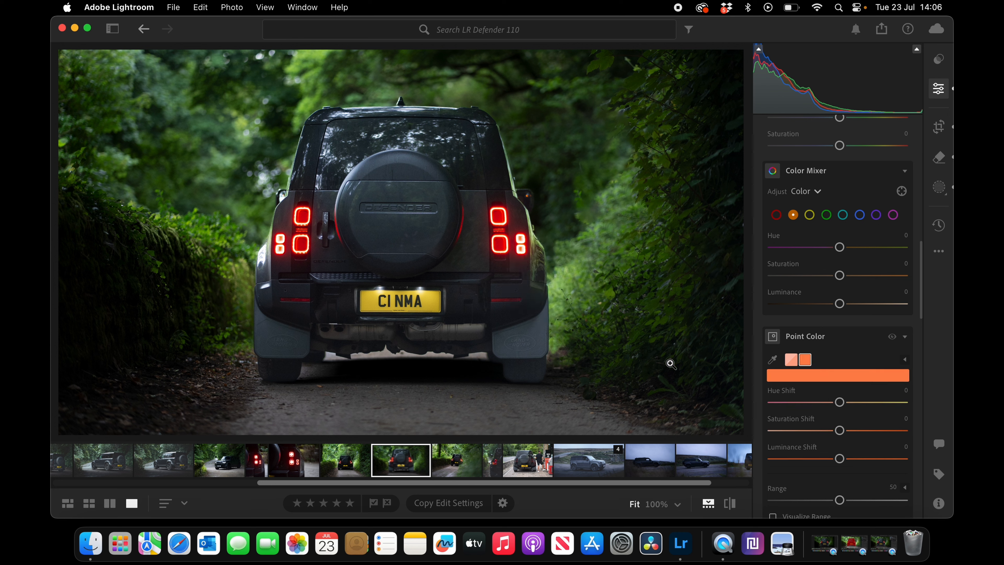
drag(842, 431, 879, 431)
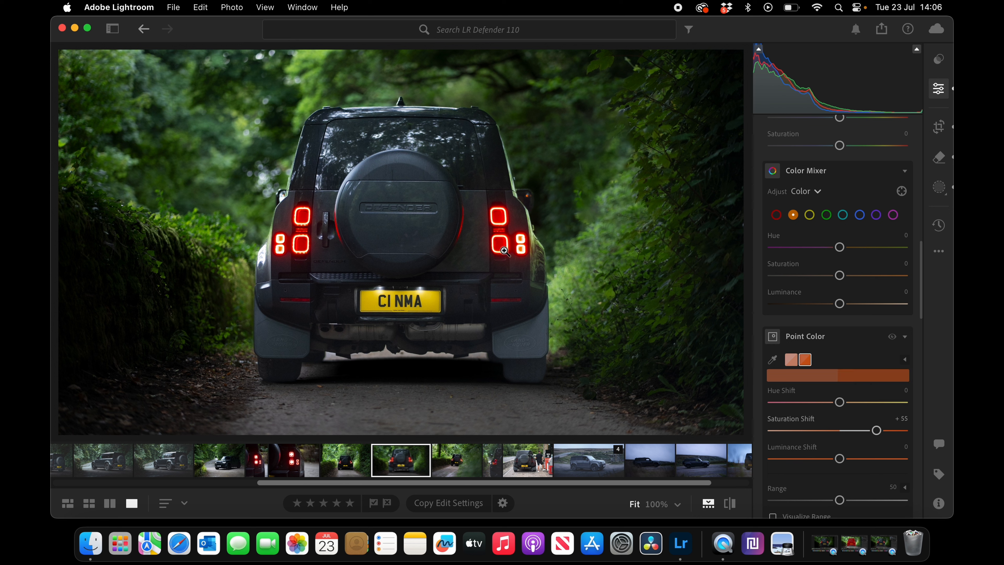
Step: Add a brush mask at size 8 and paint across the bright gap under the Defender between the rear wheels
click(940, 188)
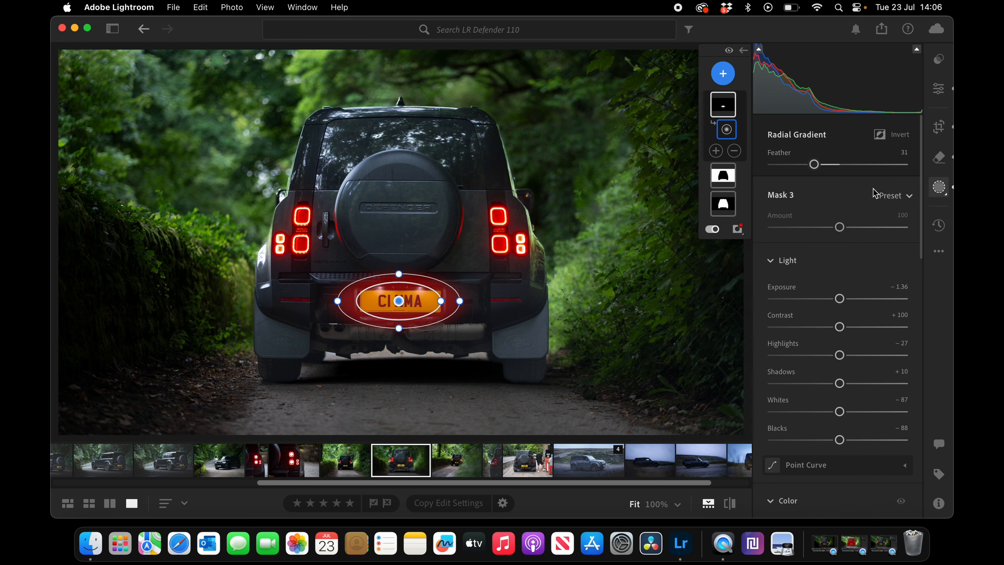
click(730, 75)
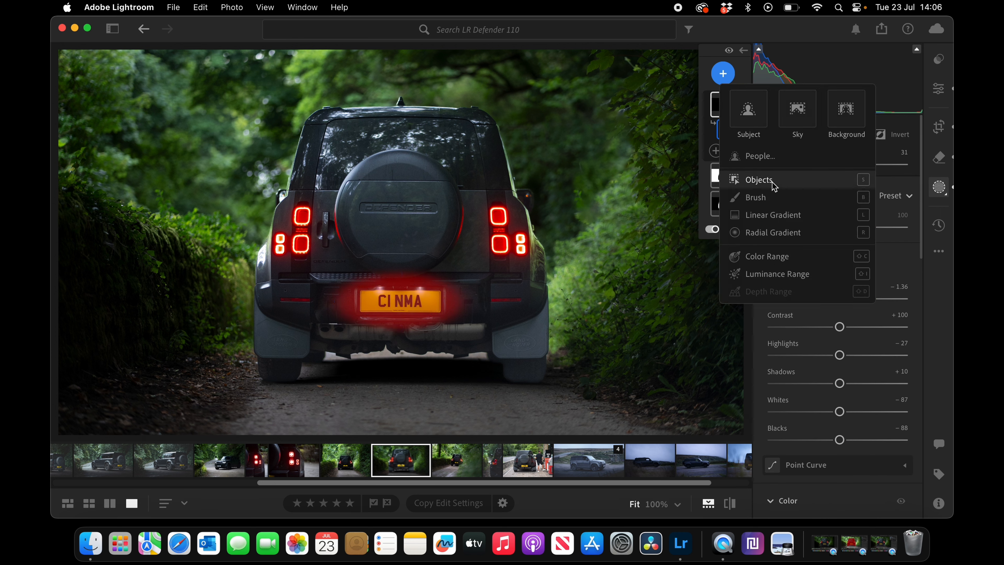
click(768, 200)
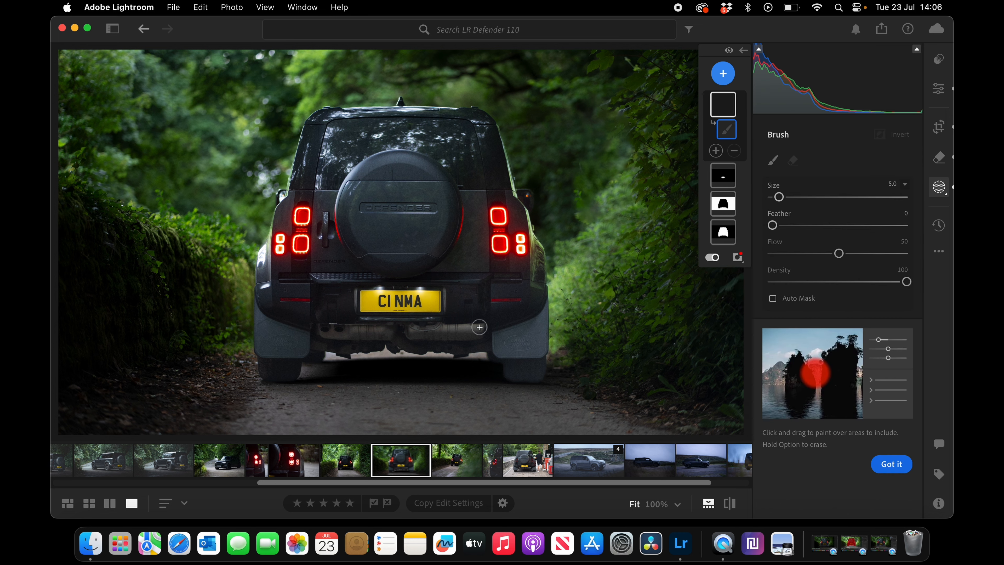
key(bracketright)
key(bracketright)
key(bracketright)
key(bracketright)
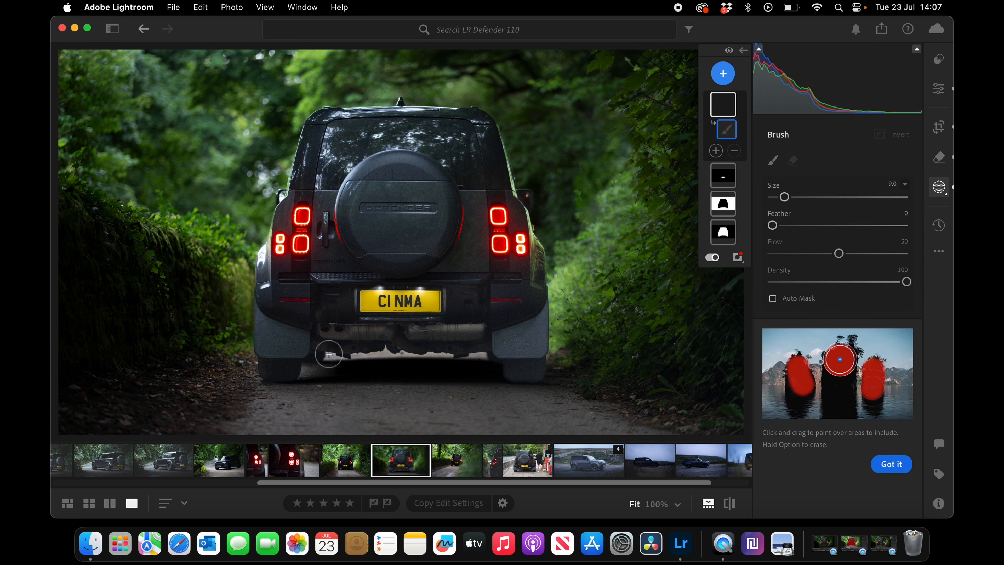
key(bracketleft)
drag(326, 356, 477, 356)
drag(483, 355, 485, 356)
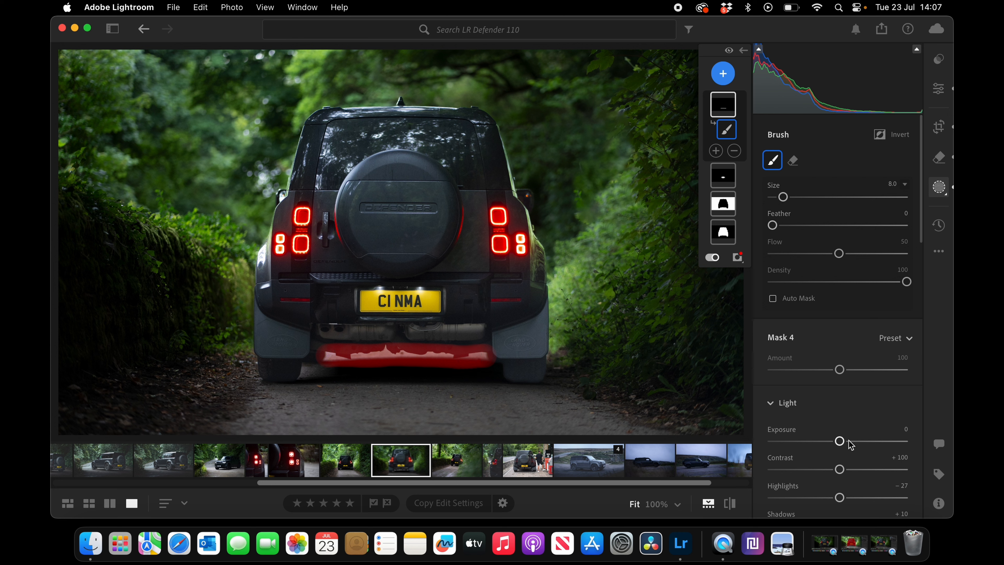
Step: Darken the painted area under the Defender by setting the brush mask's exposure to -2.48
double_click(839, 441)
drag(840, 441, 799, 441)
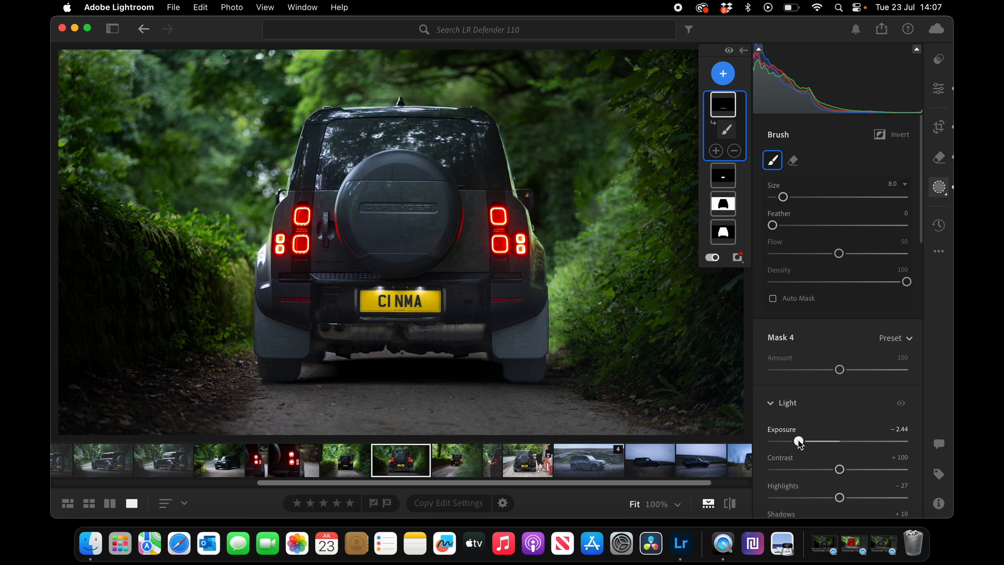
drag(798, 441, 797, 440)
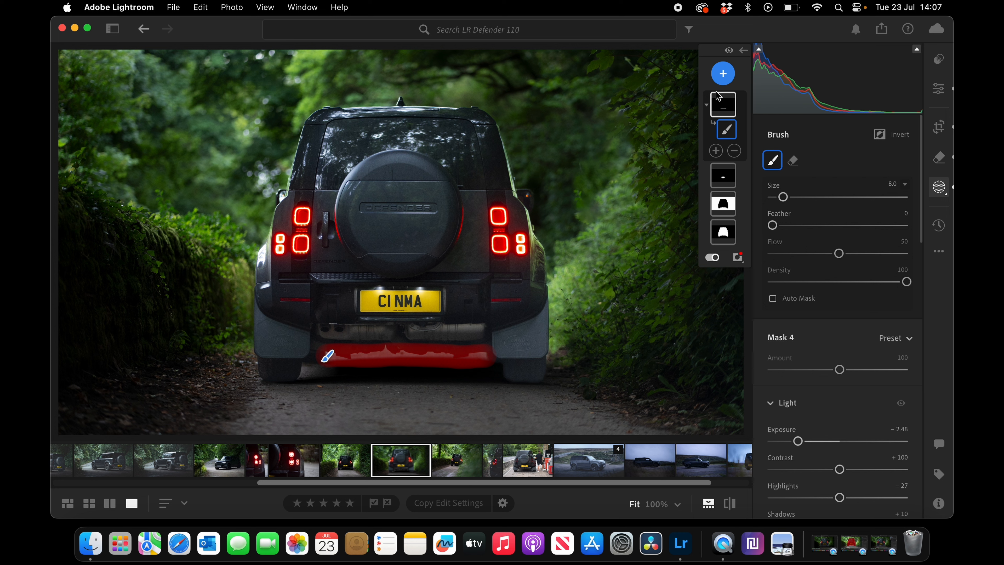
Step: Add a linear gradient mask rising from the photo's lower edge to just above the rear bumper
click(723, 76)
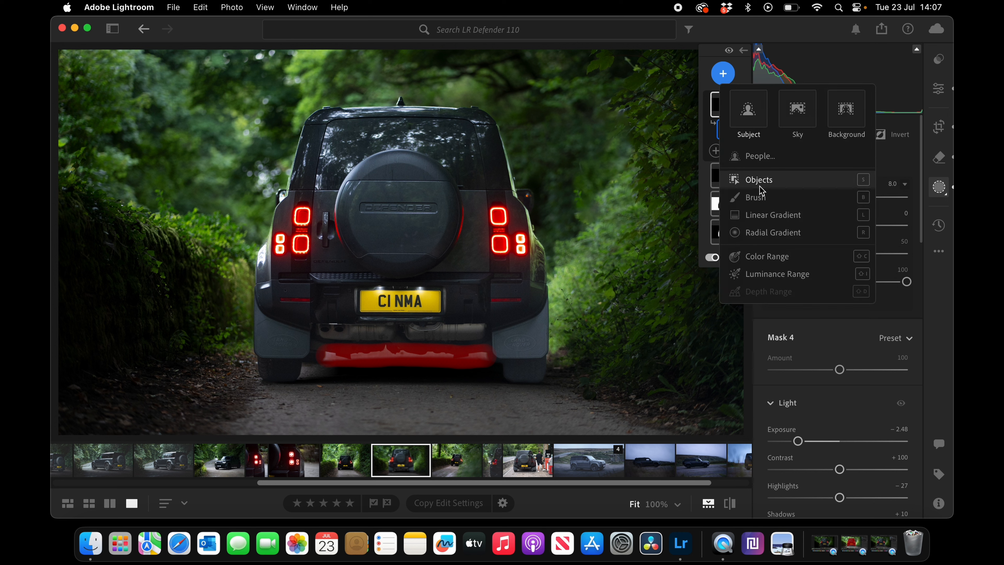
click(798, 217)
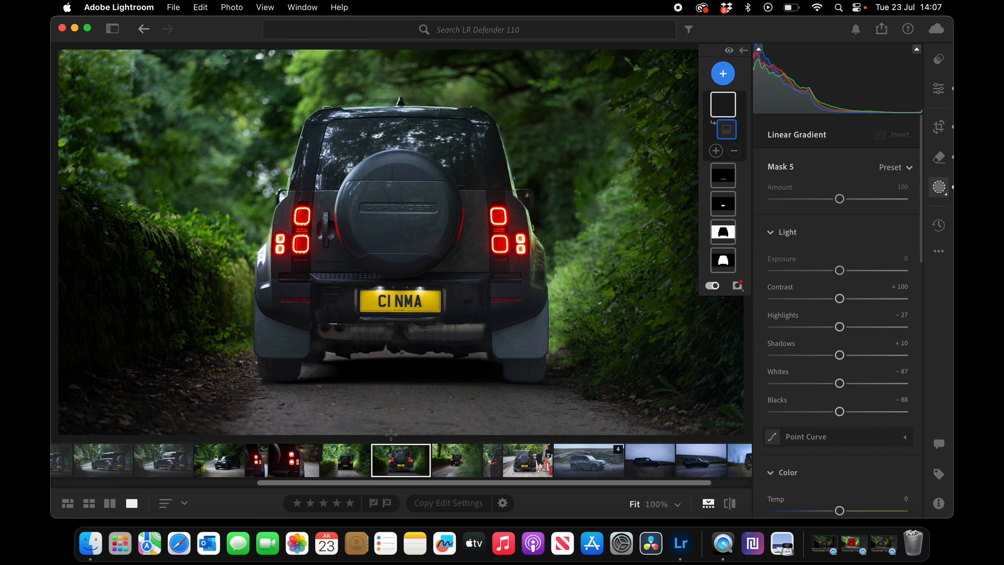
drag(396, 435, 395, 293)
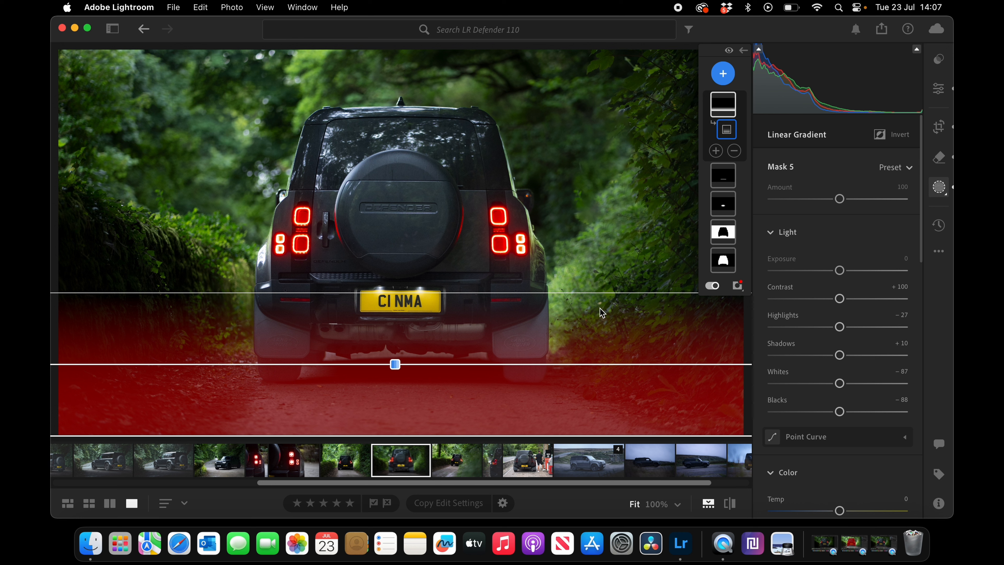
drag(412, 294, 411, 268)
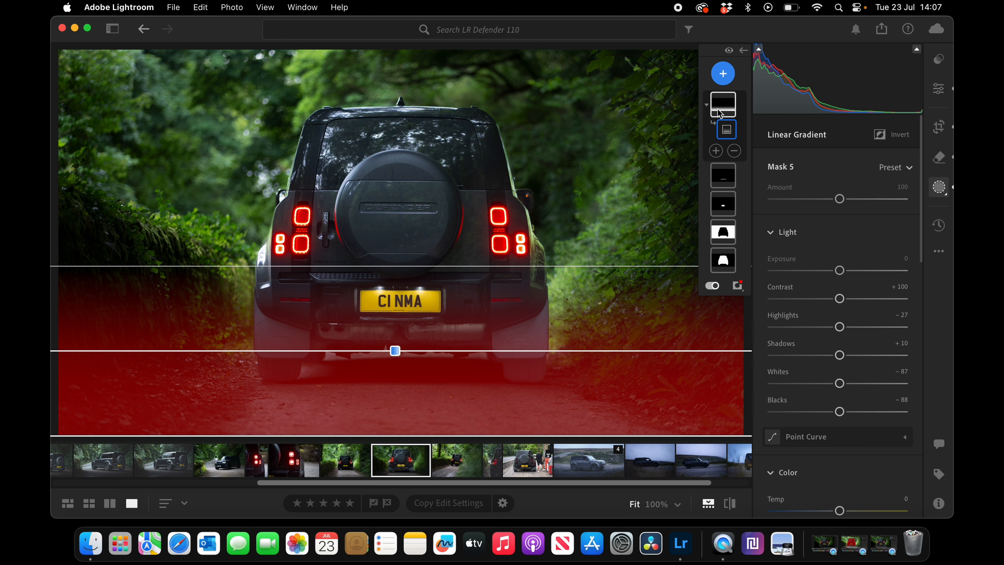
Step: Subtract the Defender from the linear gradient using object selection, and set the mask's exposure to -1.48 with contrast and highlights at 0
click(738, 152)
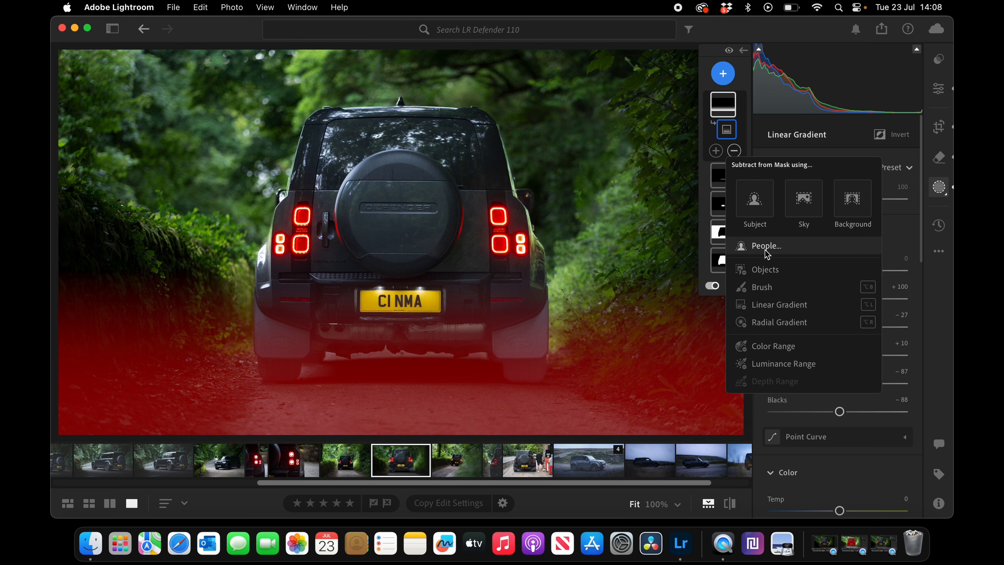
click(766, 269)
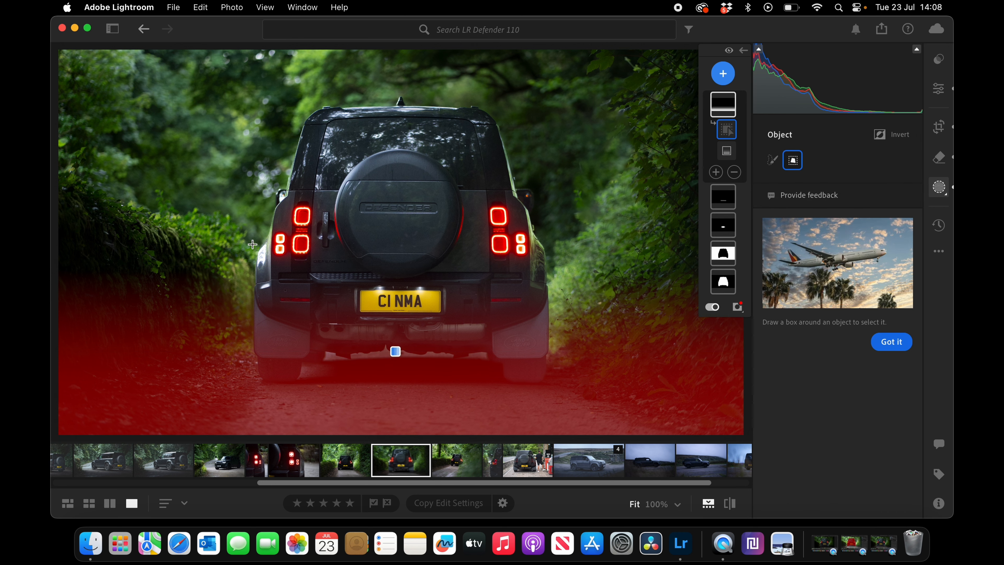
drag(228, 229, 572, 387)
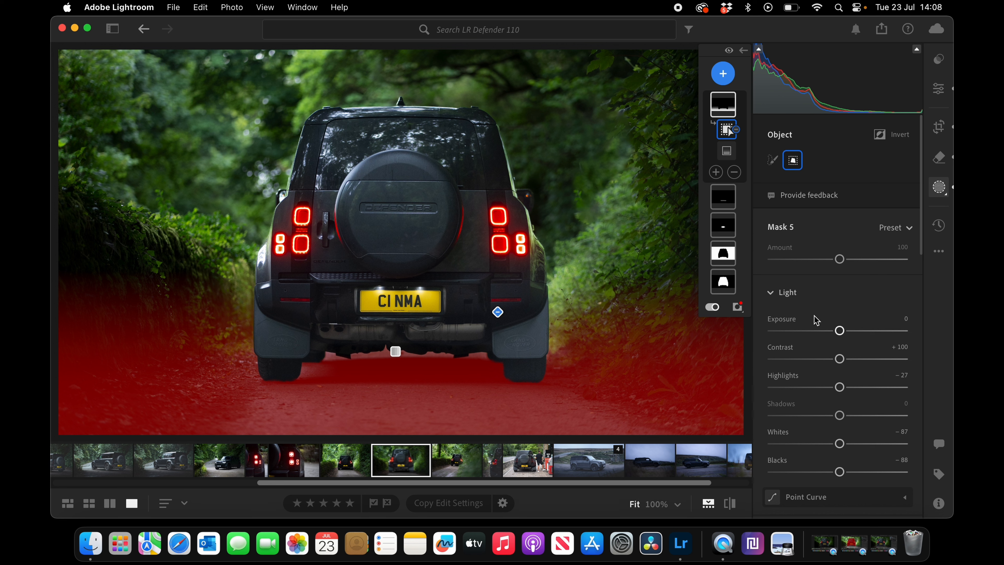
drag(841, 332, 817, 333)
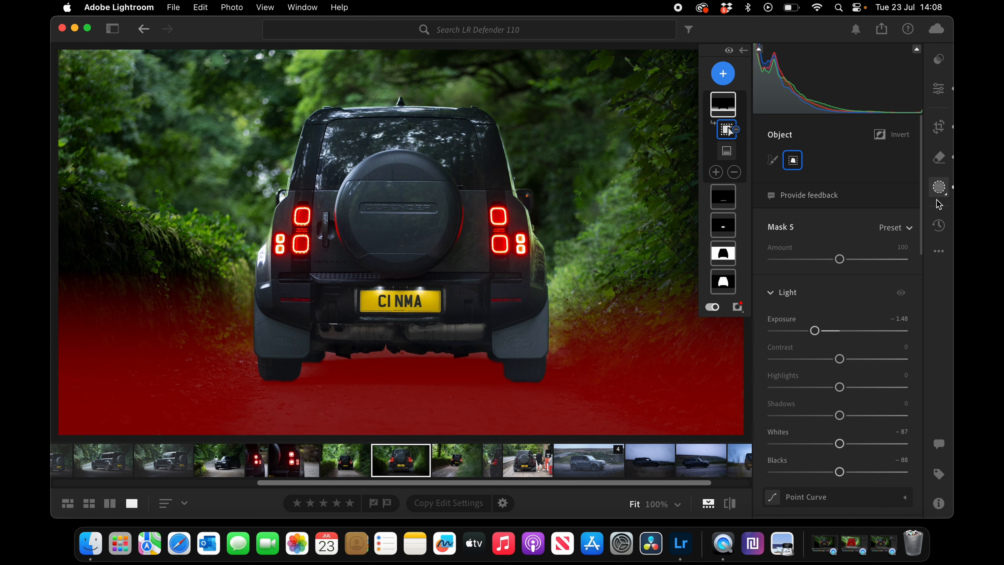
click(938, 189)
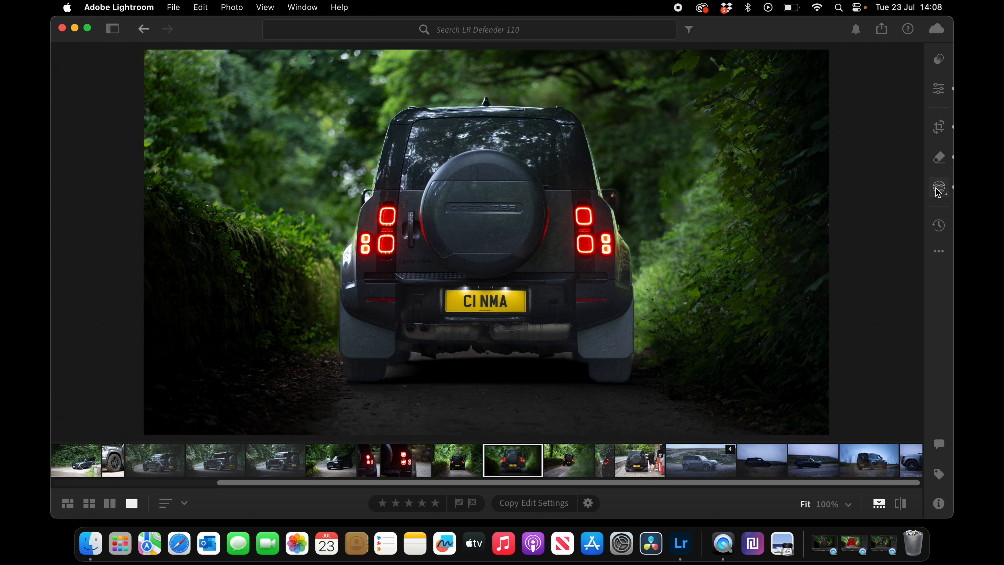
Step: Compare the edited photo with the original in full-screen view
key(f)
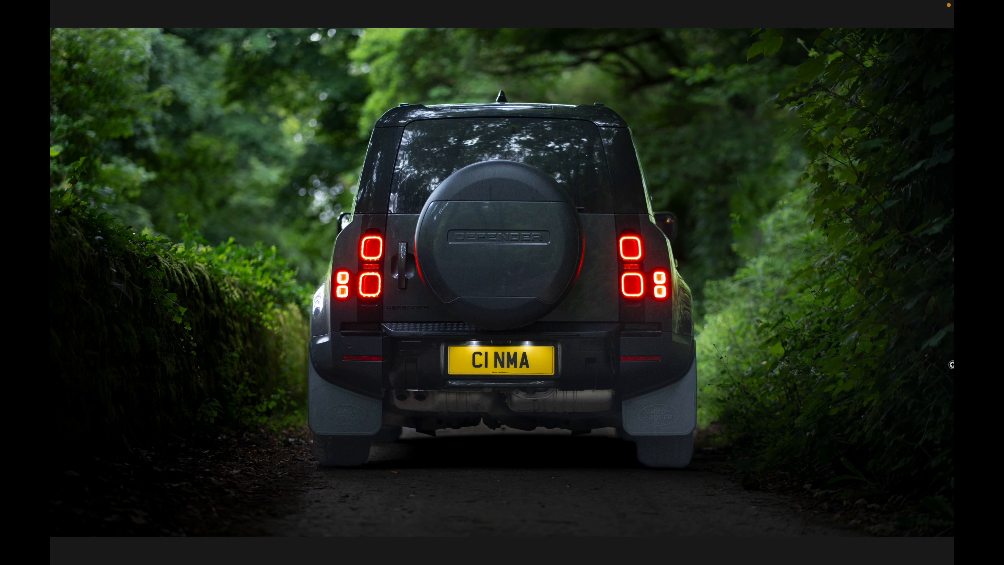
key(backslash)
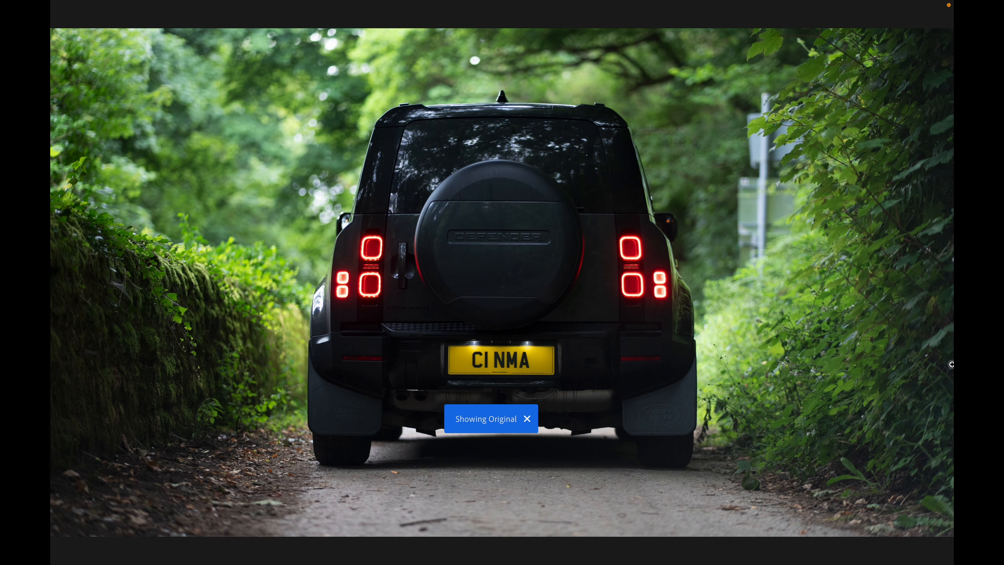
key(backslash)
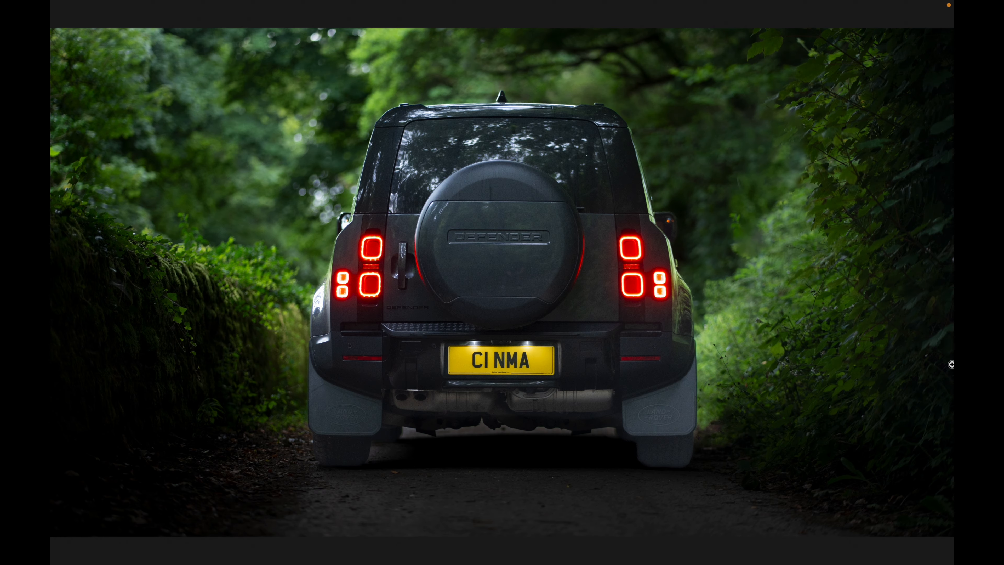